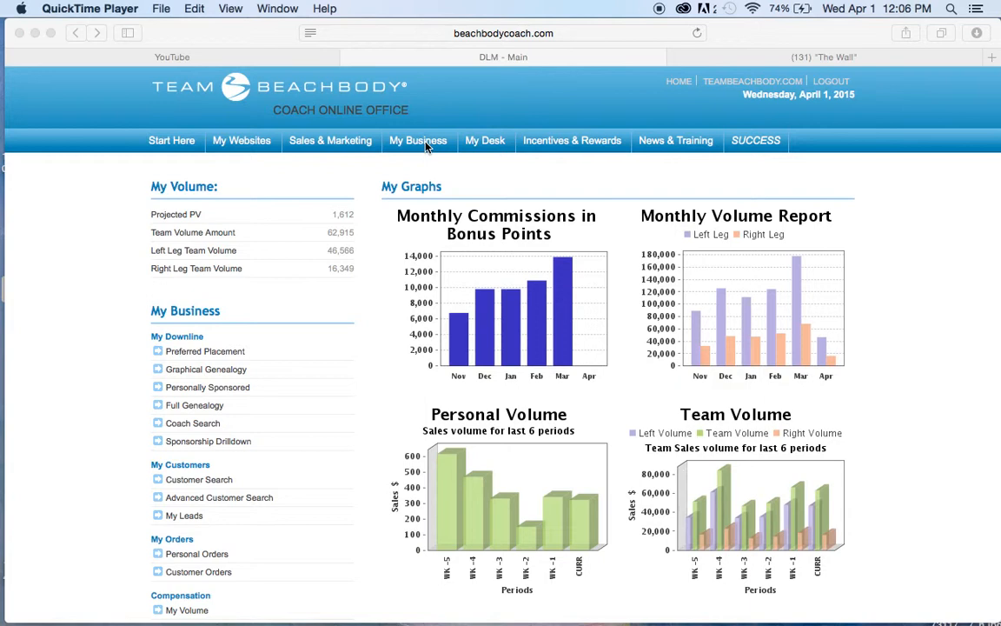
# - Open the Sponsorship Drilldown report for the downline
pyautogui.click(426, 147)
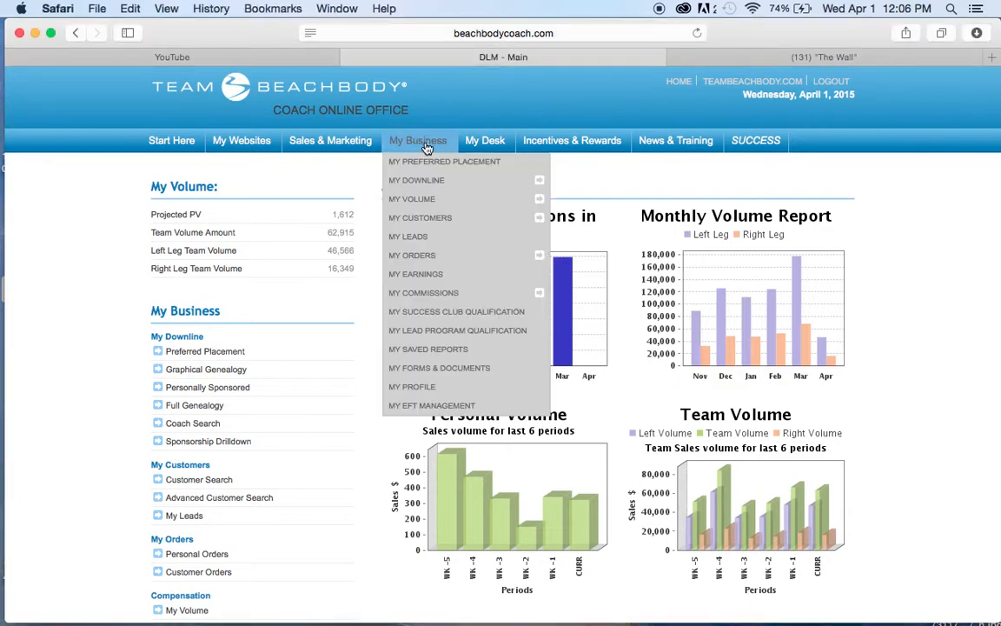
pyautogui.moveTo(426, 186)
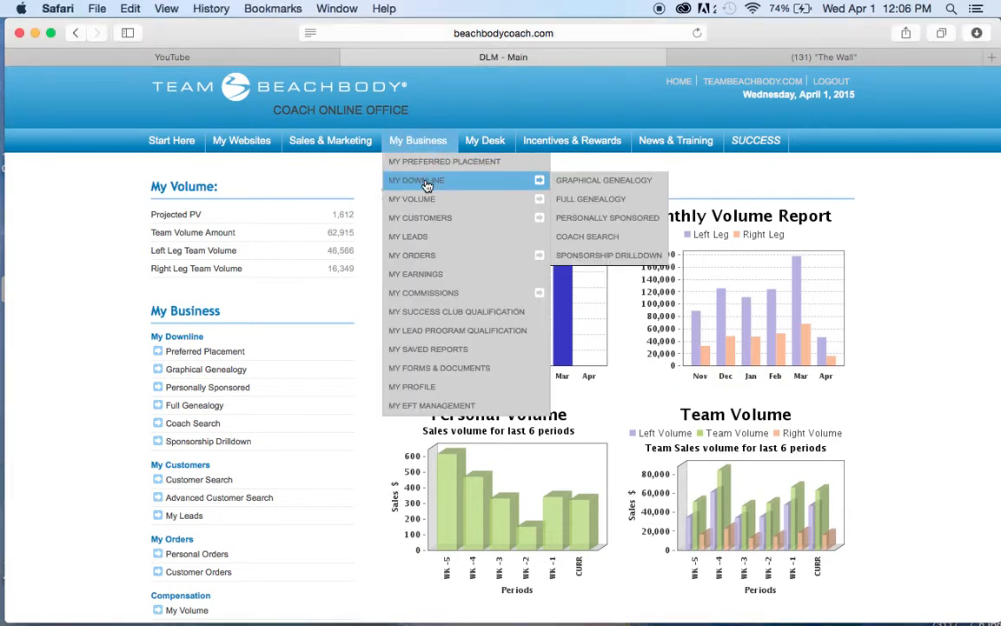
pyautogui.click(578, 256)
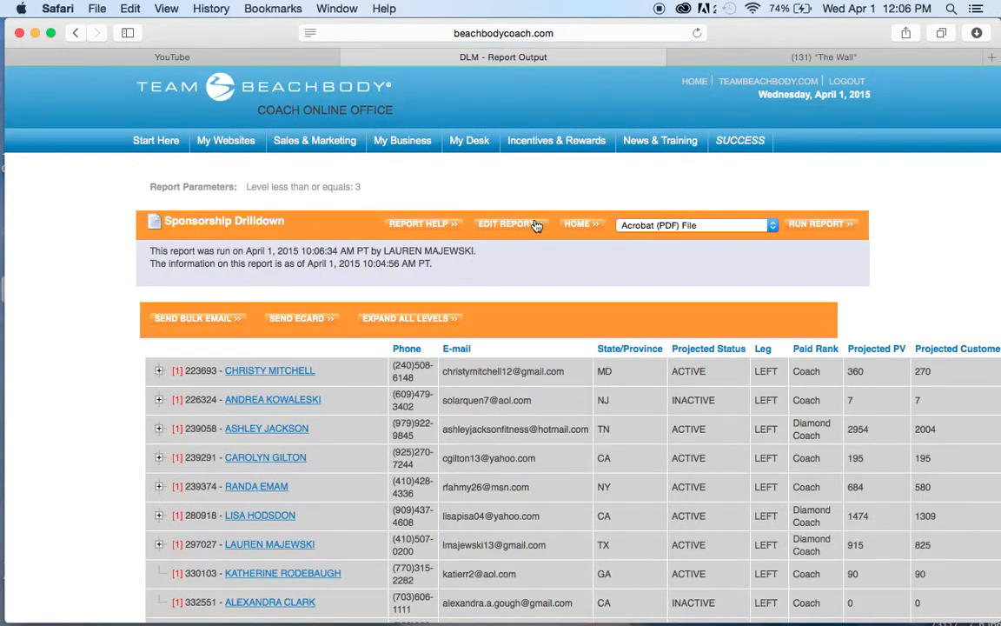
# - Edit the Sponsorship Drilldown report's criteria and set the number of levels to 5
pyautogui.click(529, 229)
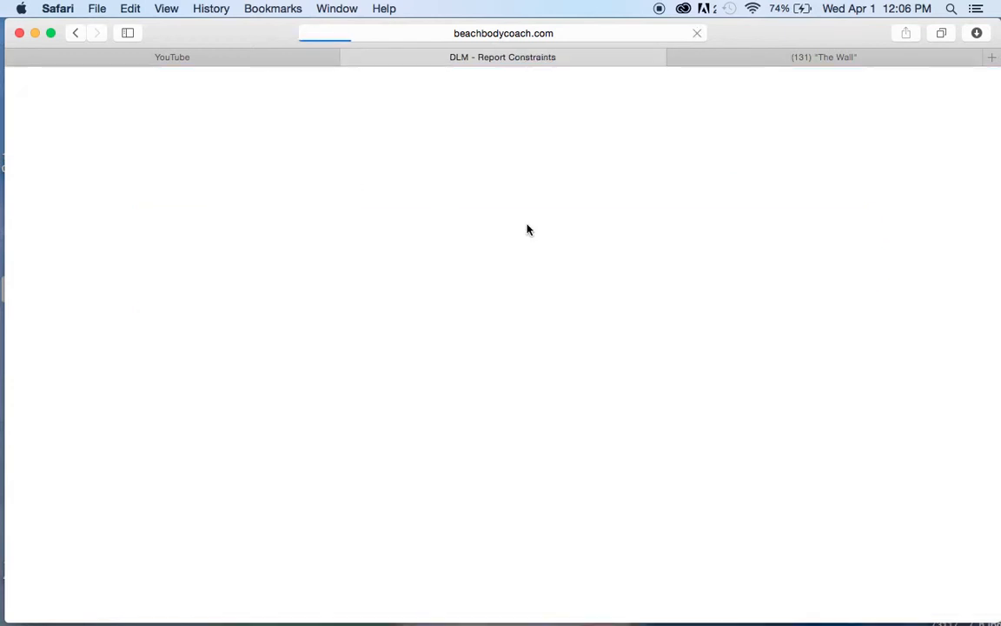
pyautogui.click(363, 306)
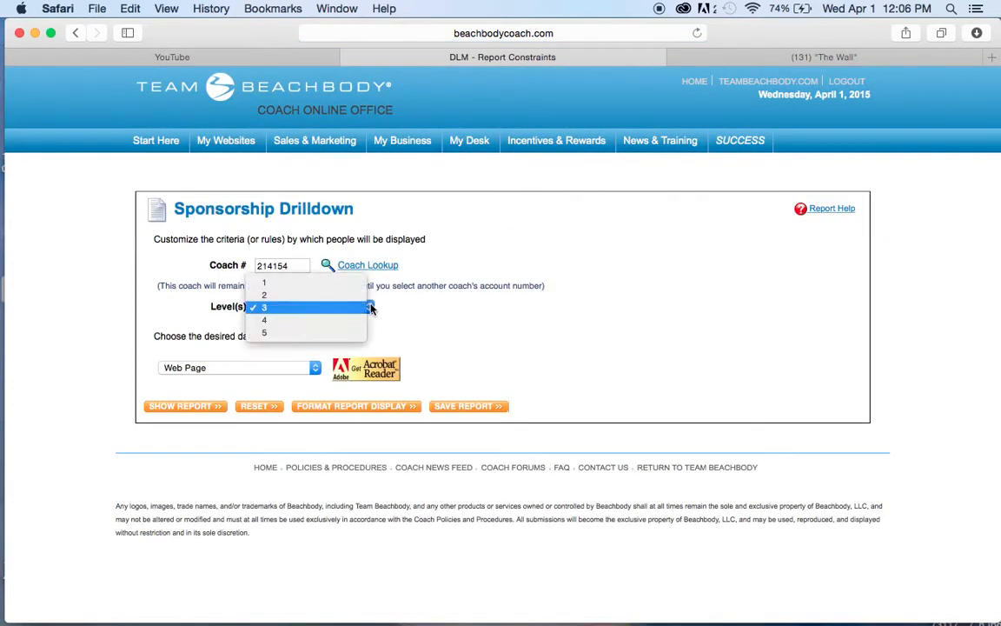
pyautogui.click(355, 334)
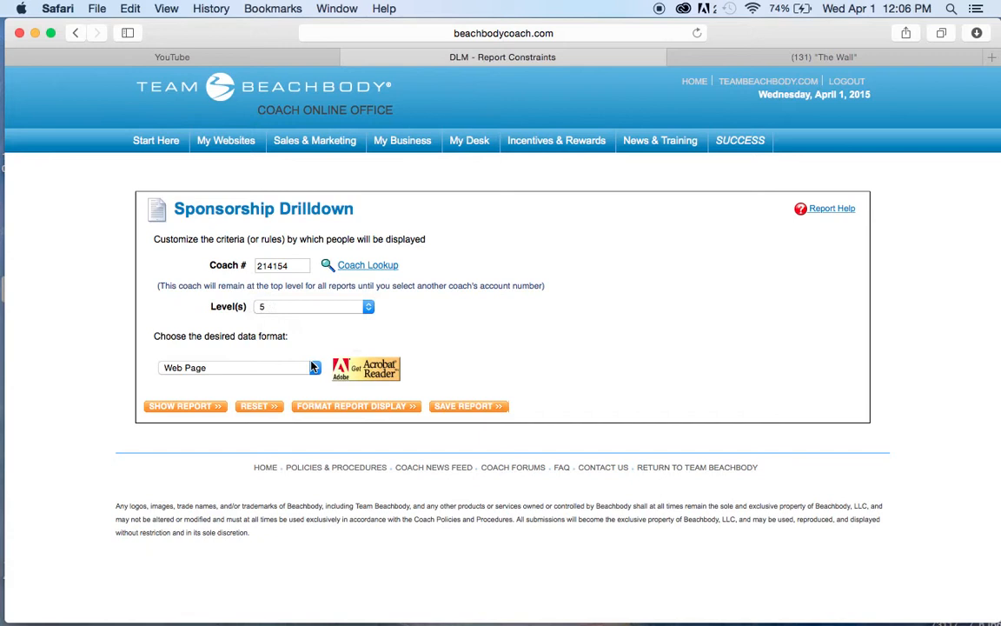
# - In the report display format, exclude Phone, E-mail, State/Province, Projected Status, Leg, Paid Rank, Projected PV and Projected Customer PV
pyautogui.click(330, 409)
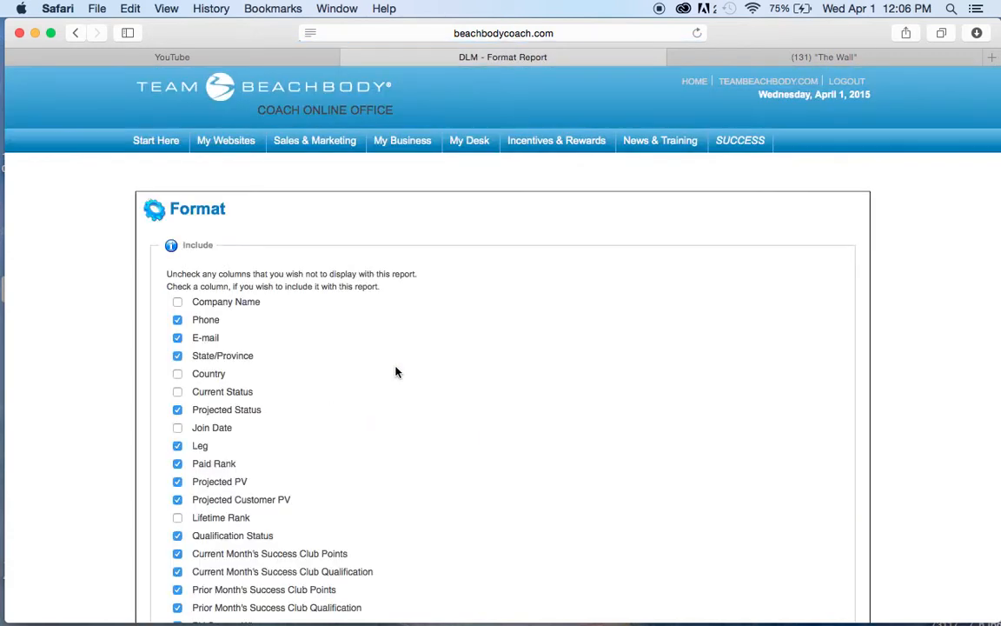
pyautogui.scroll(-2, 383, 379)
pyautogui.scroll(-3, 396, 372)
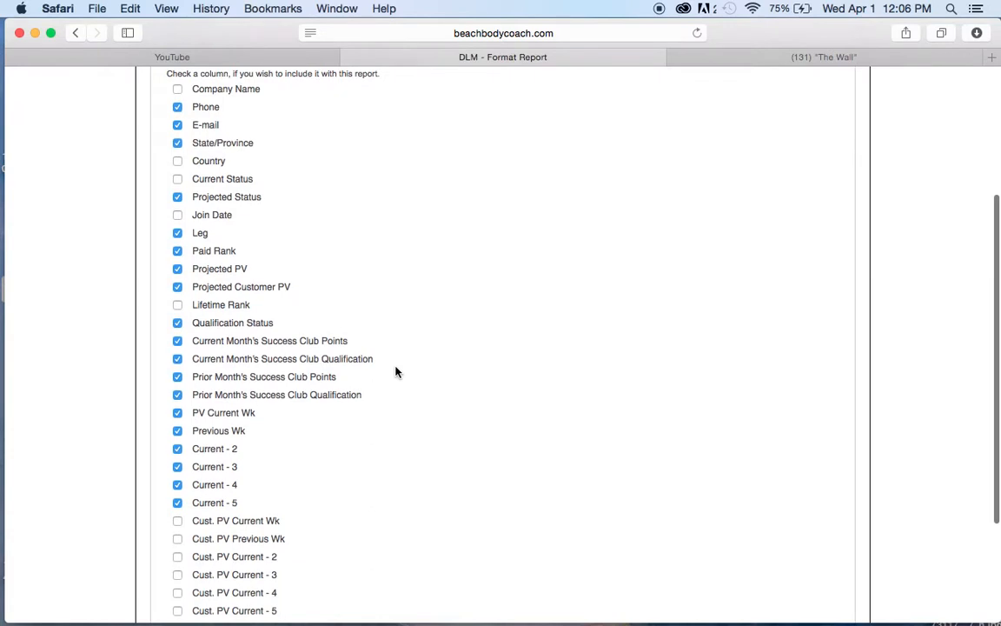
pyautogui.click(178, 126)
pyautogui.click(179, 142)
pyautogui.click(179, 196)
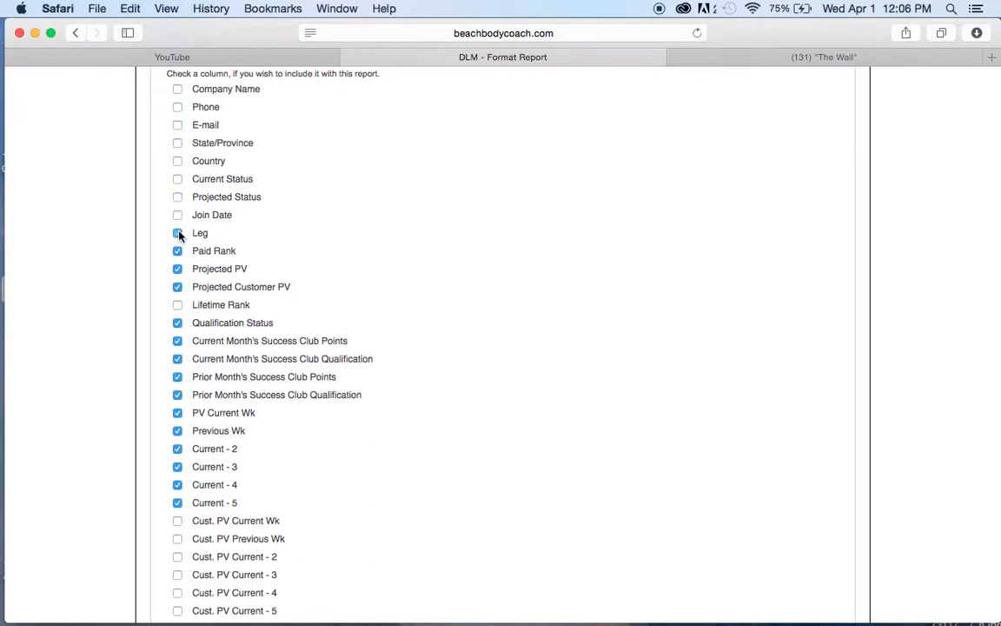
pyautogui.click(178, 252)
pyautogui.click(178, 289)
# - Exclude Qualification Status, all four Success Club columns and PV Current Wk from the report, and apply the format
pyautogui.click(178, 324)
pyautogui.click(178, 341)
pyautogui.click(176, 408)
pyautogui.click(178, 395)
pyautogui.click(178, 377)
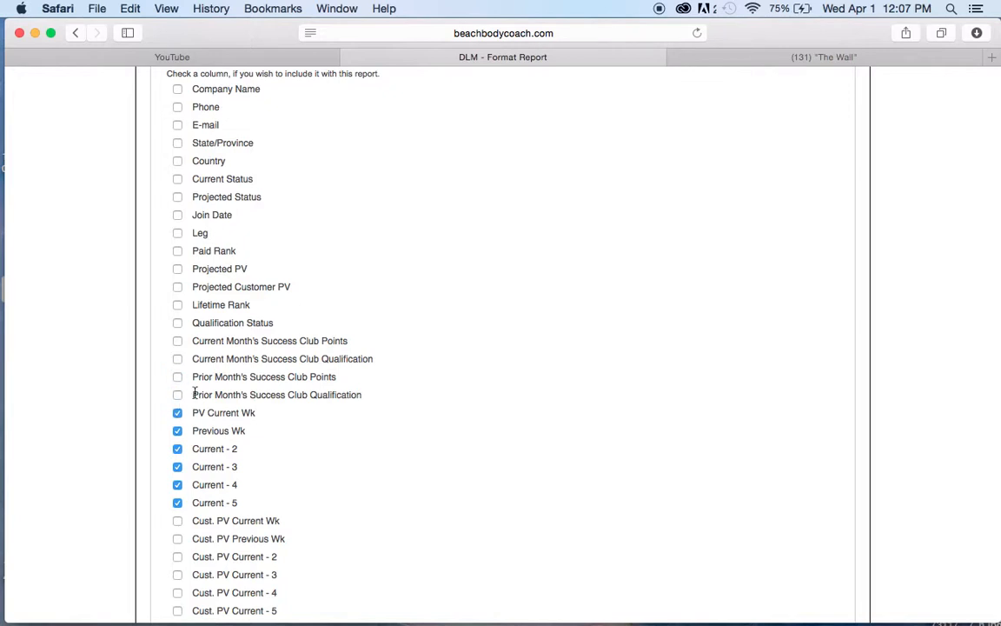
pyautogui.click(179, 414)
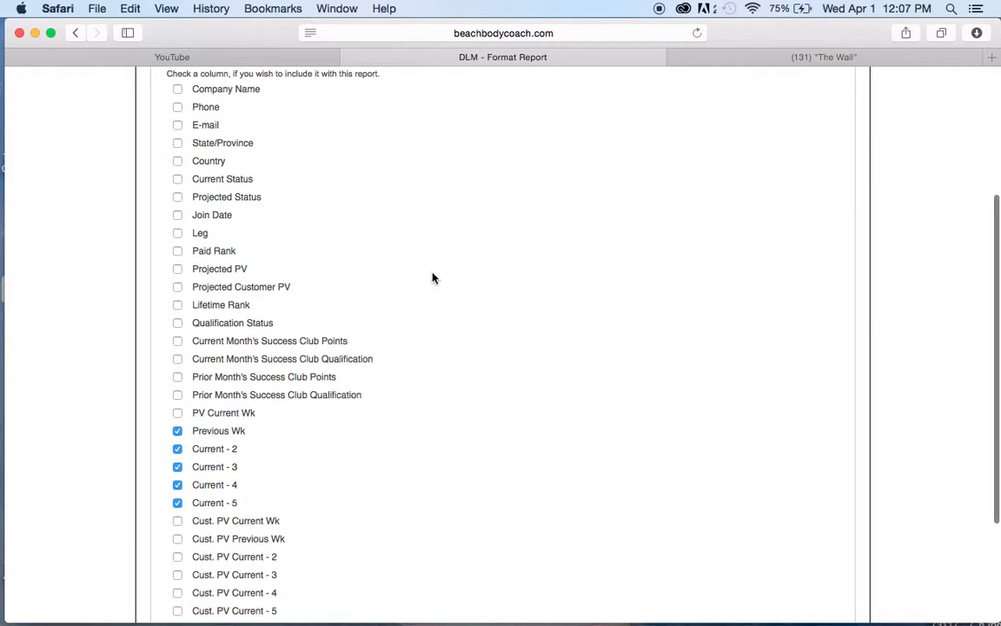
pyautogui.scroll(-5, 433, 278)
pyautogui.click(270, 490)
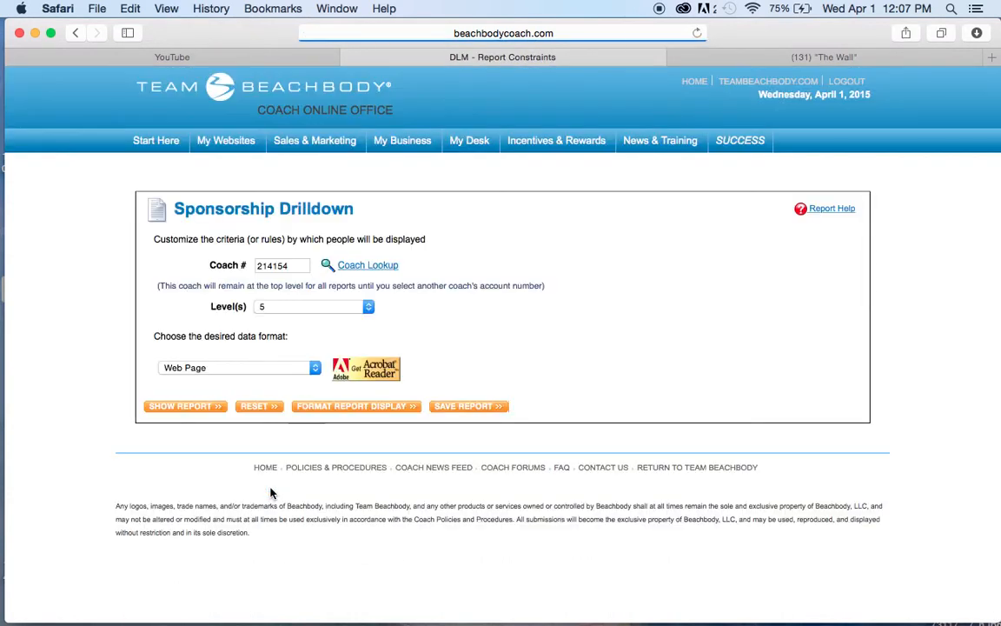
# - Set the report's data format to Excel and generate the report
pyautogui.click(252, 373)
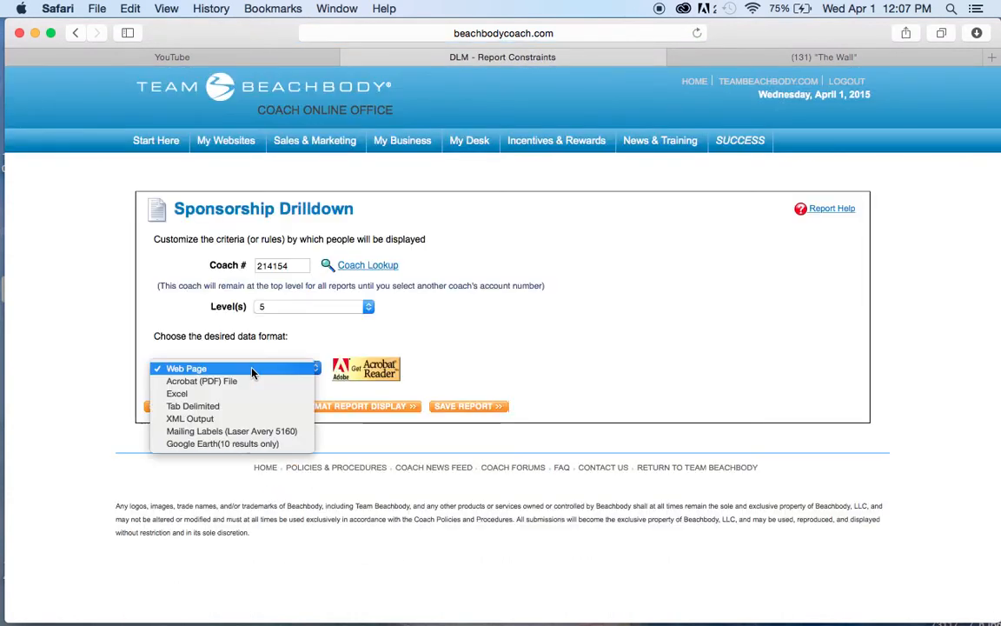
pyautogui.click(241, 395)
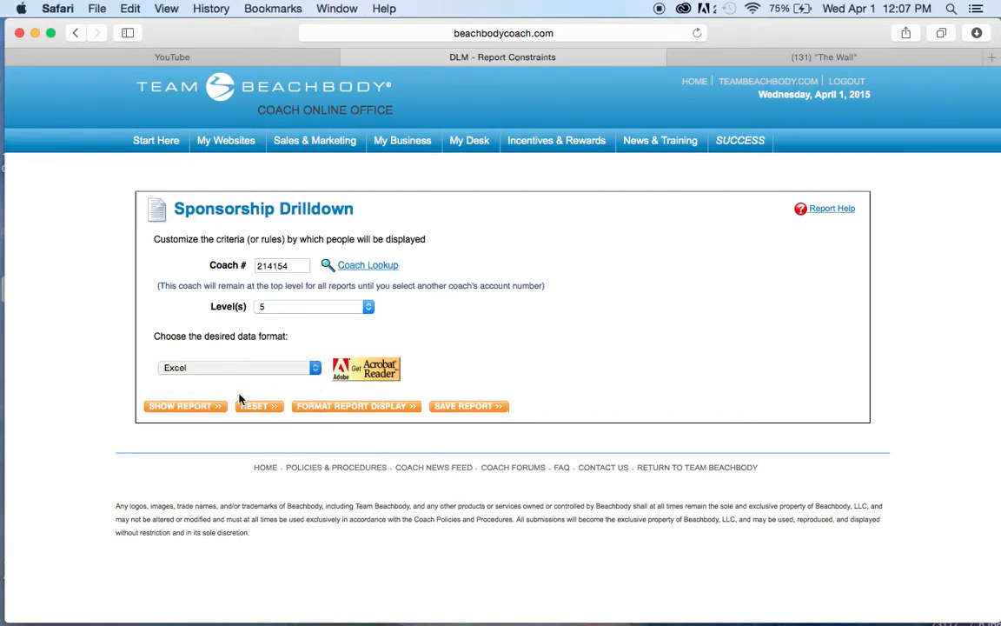
pyautogui.click(470, 407)
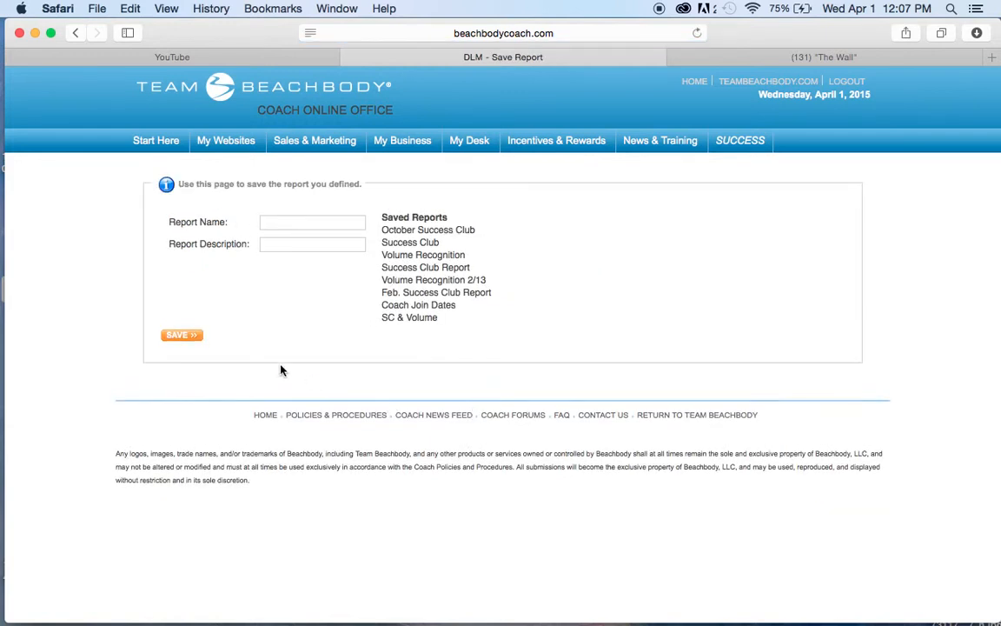
pyautogui.click(76, 32)
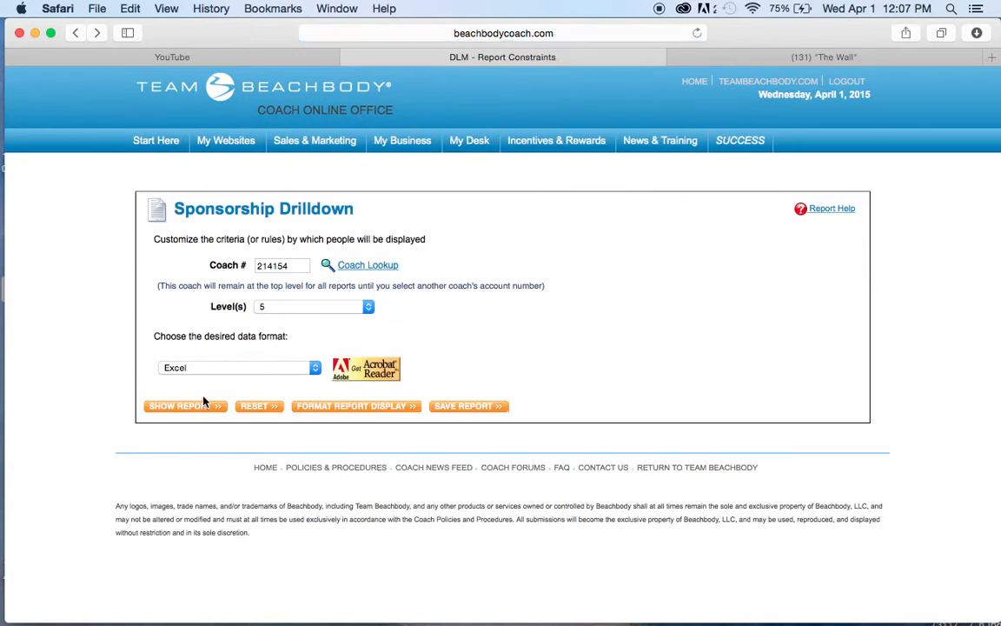
pyautogui.click(204, 410)
# - Look for the exported drilldown file in Downloads, and switch to Volume report.xls in Microsoft Excel
pyautogui.moveTo(873, 619)
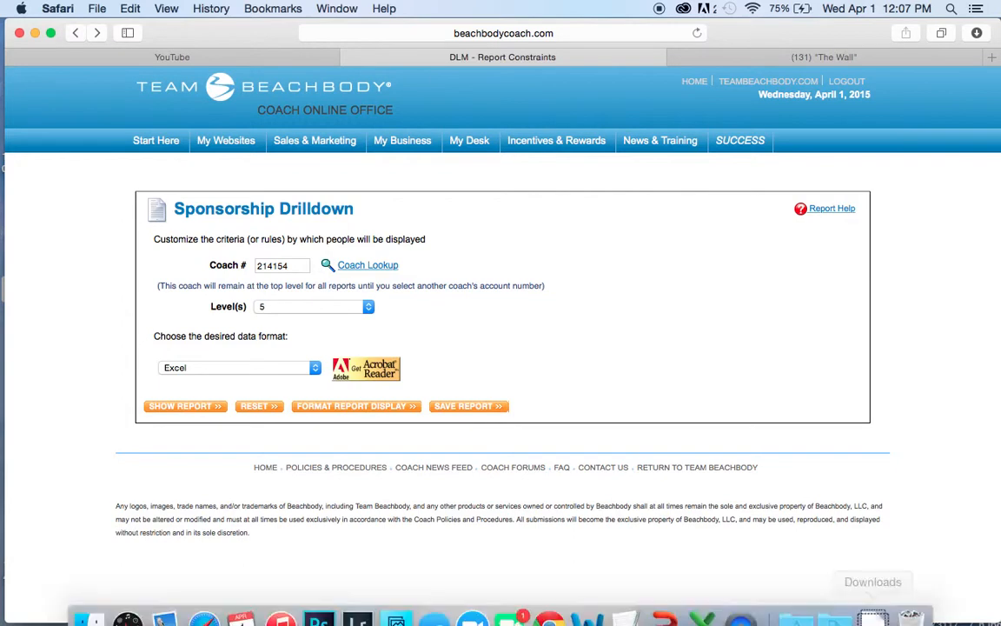
pyautogui.click(873, 604)
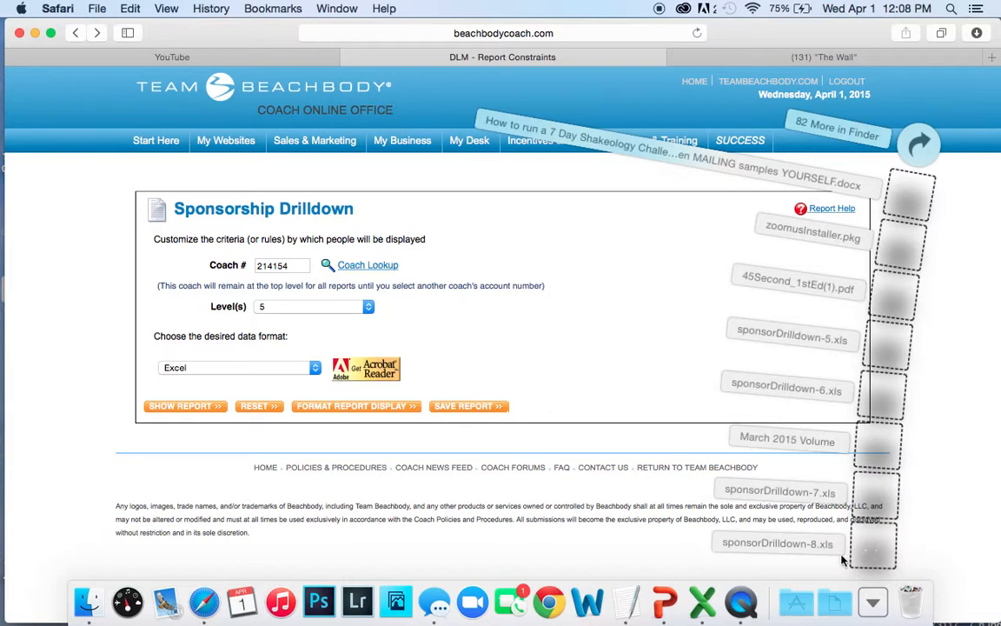
pyautogui.click(875, 610)
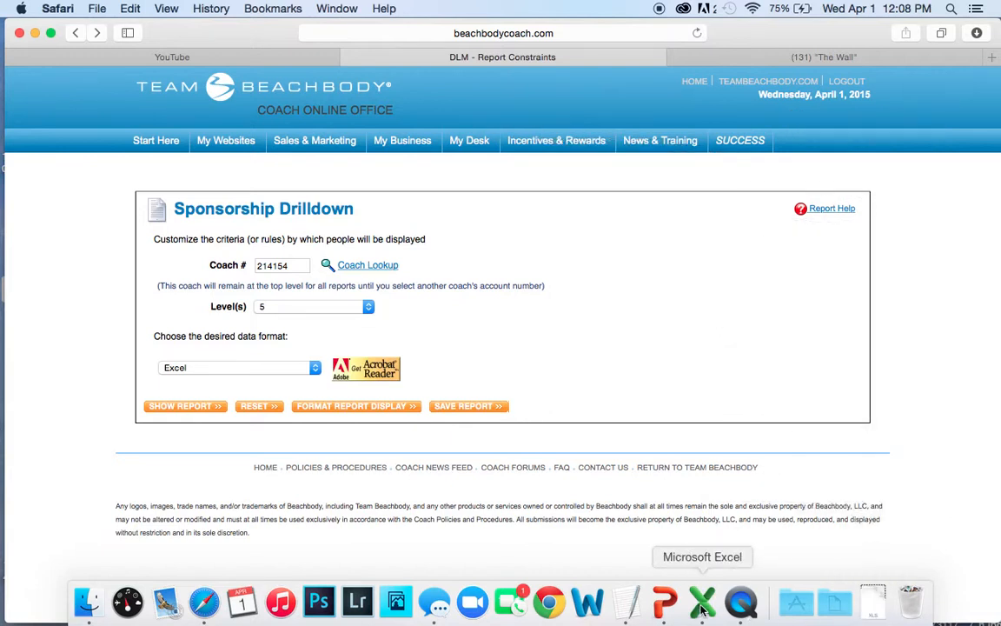
pyautogui.click(703, 606)
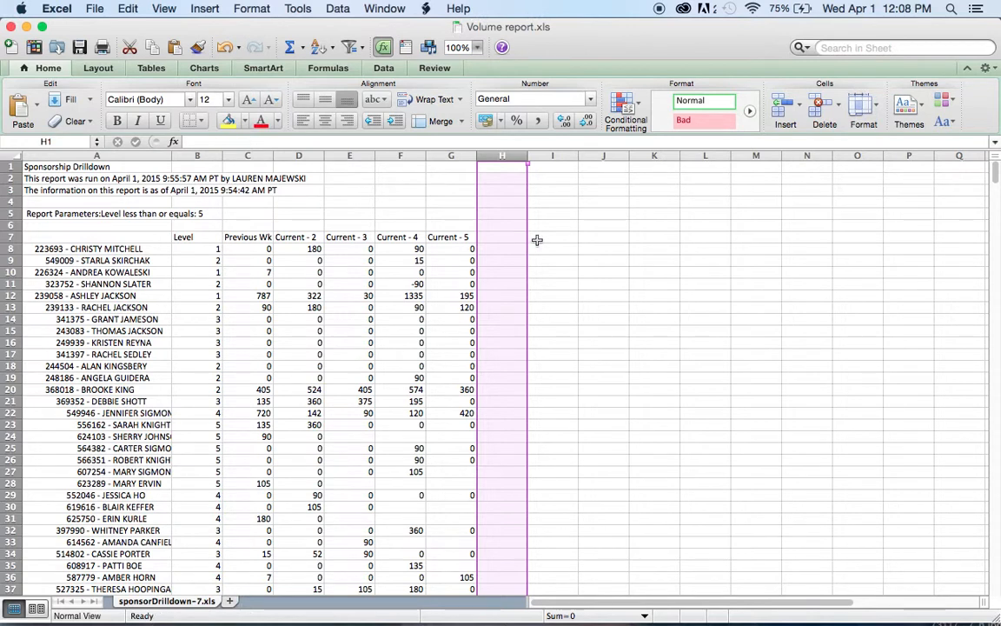
# - Delete the Level column (column B) from the volume report sheet
pyautogui.click(200, 154)
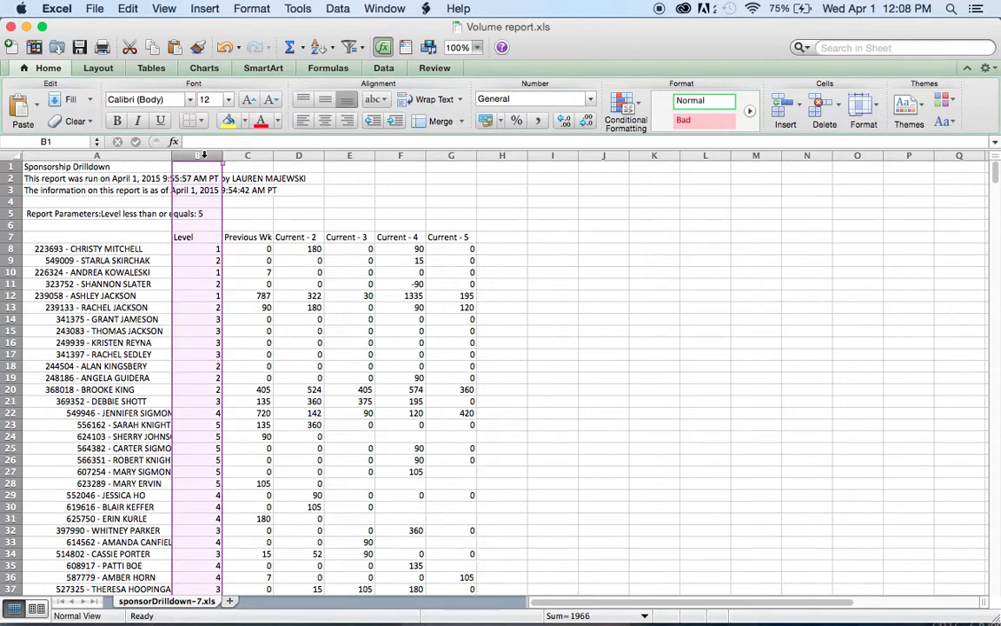
pyautogui.click(130, 10)
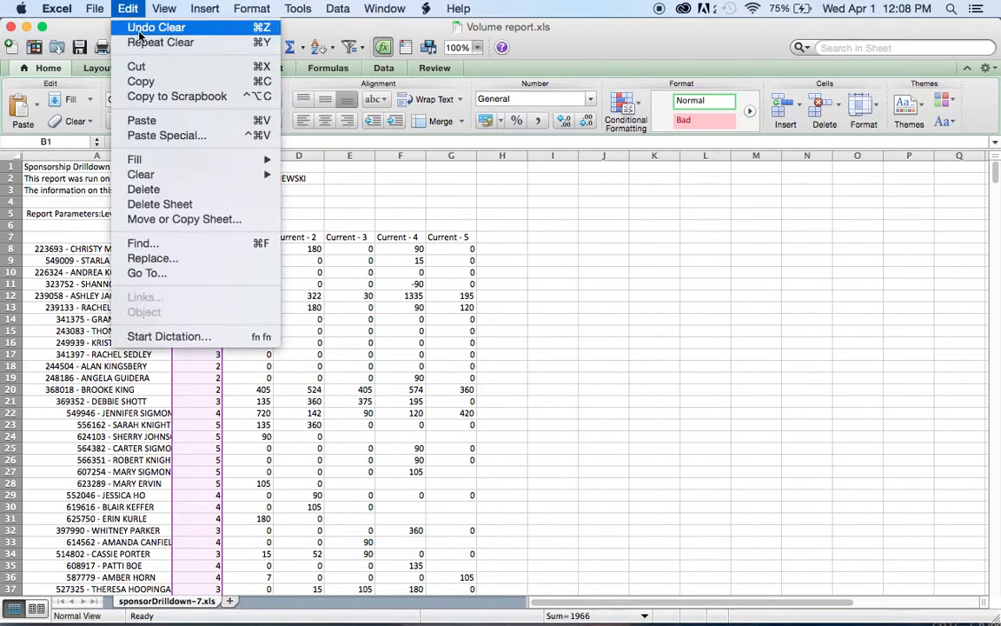
pyautogui.click(144, 190)
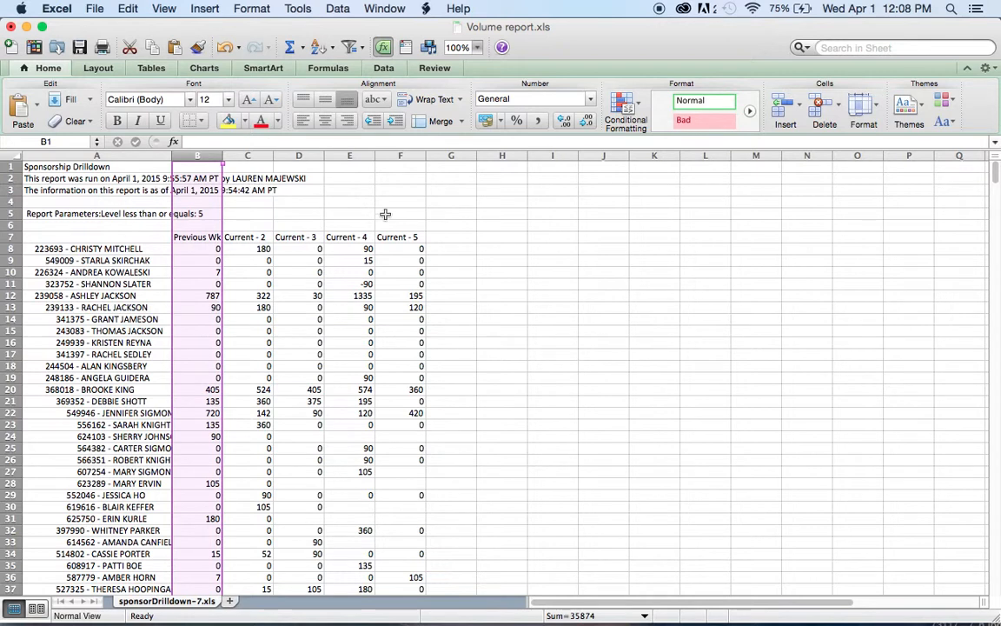
# - Total the first coach's weekly volumes in cell G8 with =SUM(B8:F8)
pyautogui.click(450, 250)
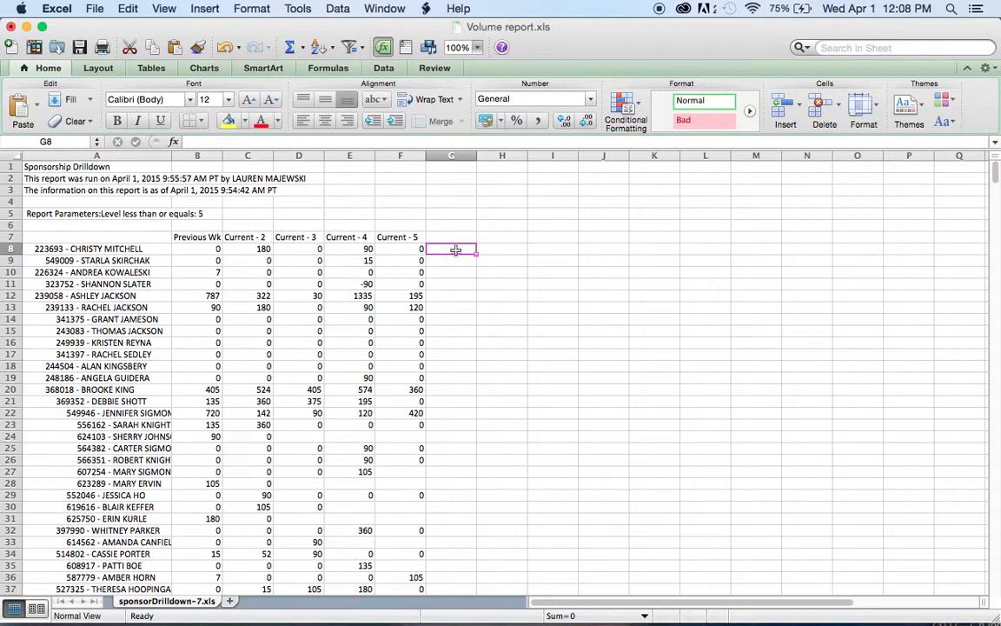
pyautogui.click(289, 50)
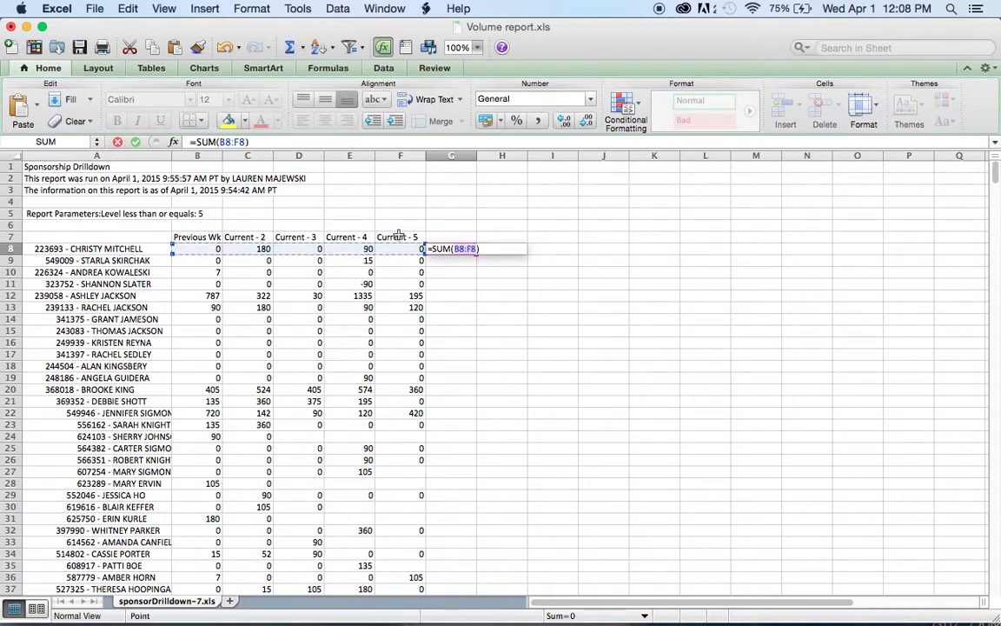
pyautogui.press('Return')
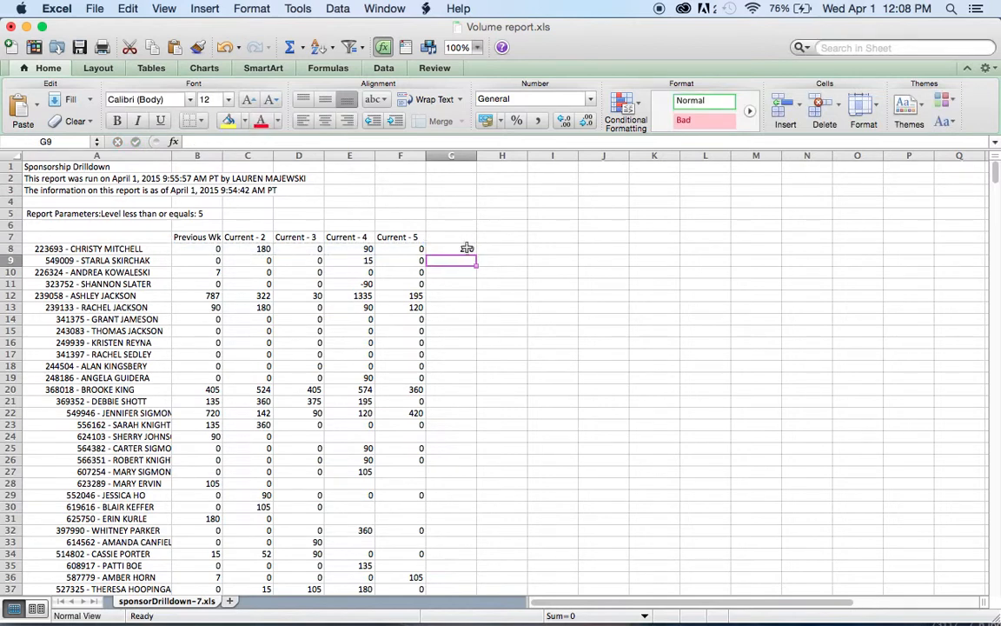
# - Fill the sum formula from G8 down column G to the last coach row, G651
pyautogui.click(467, 249)
pyautogui.press('super+c')
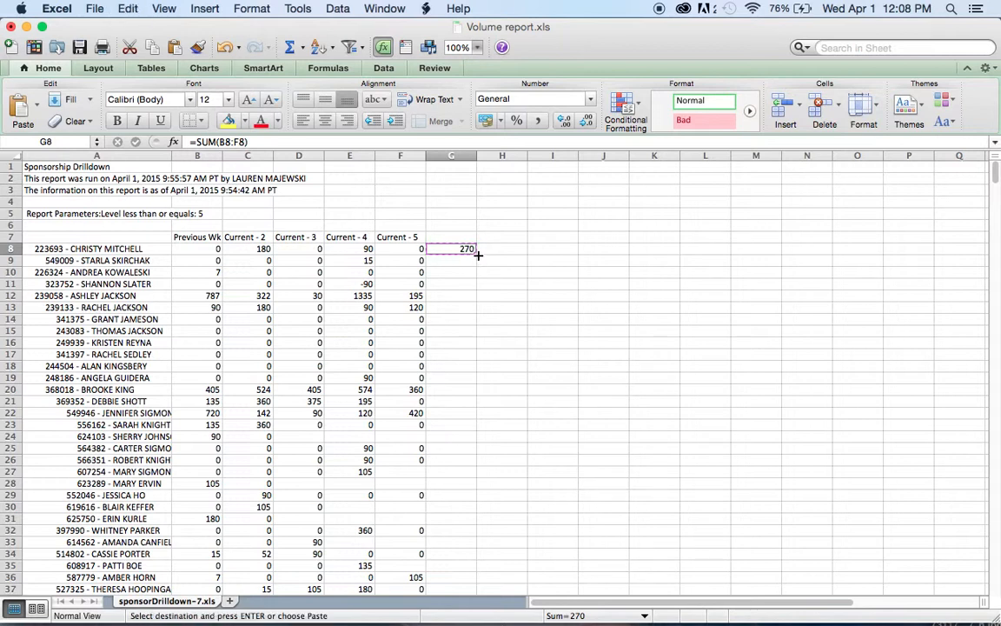
pyautogui.moveTo(477, 254); pyautogui.dragTo(459, 624)
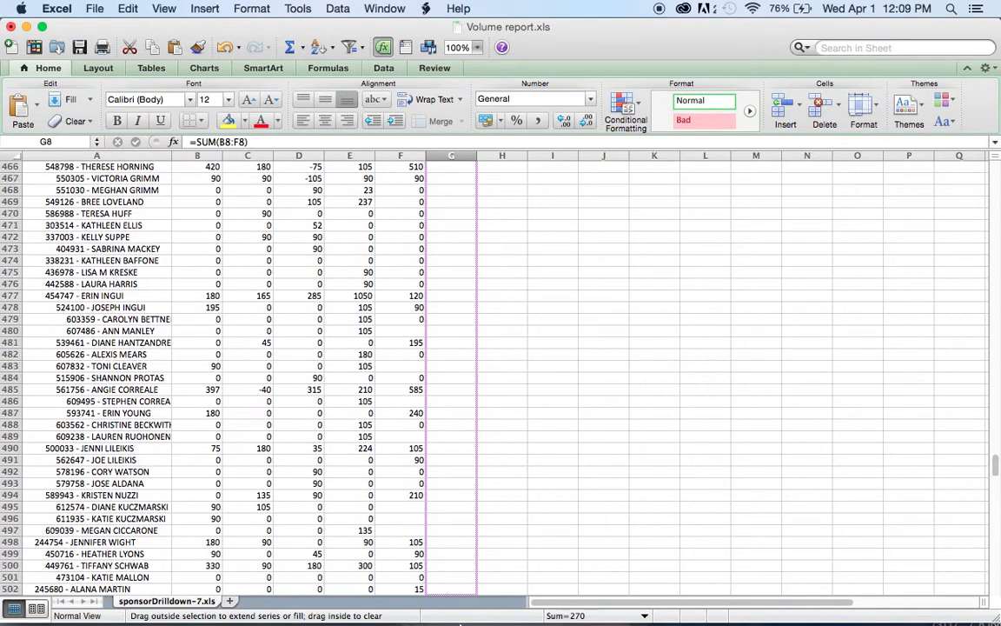
pyautogui.scroll(-4, 261, 374)
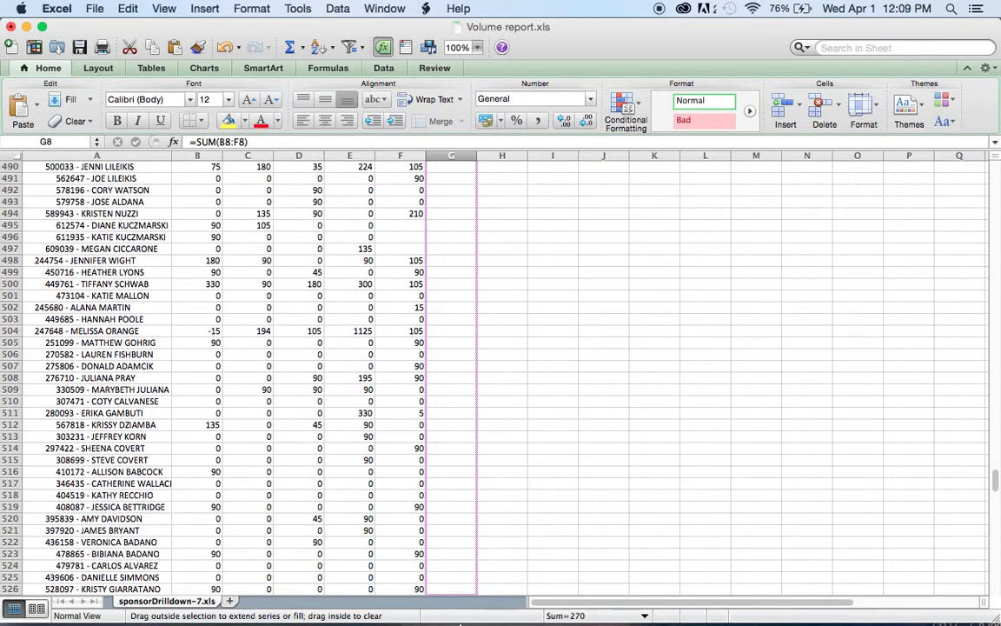
pyautogui.scroll(-3, 495, 374)
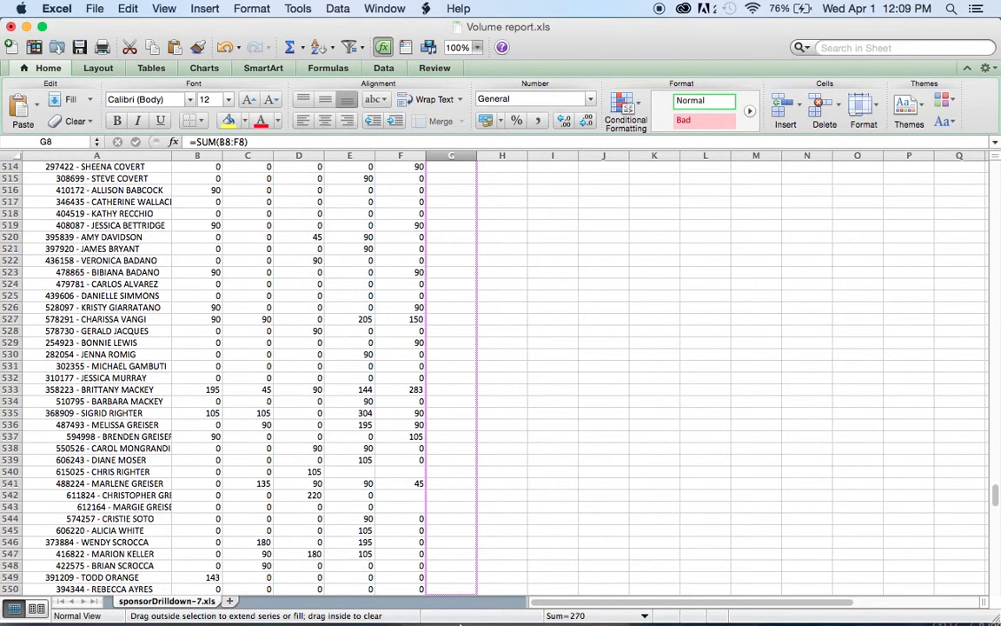
pyautogui.scroll(-5, 495, 373)
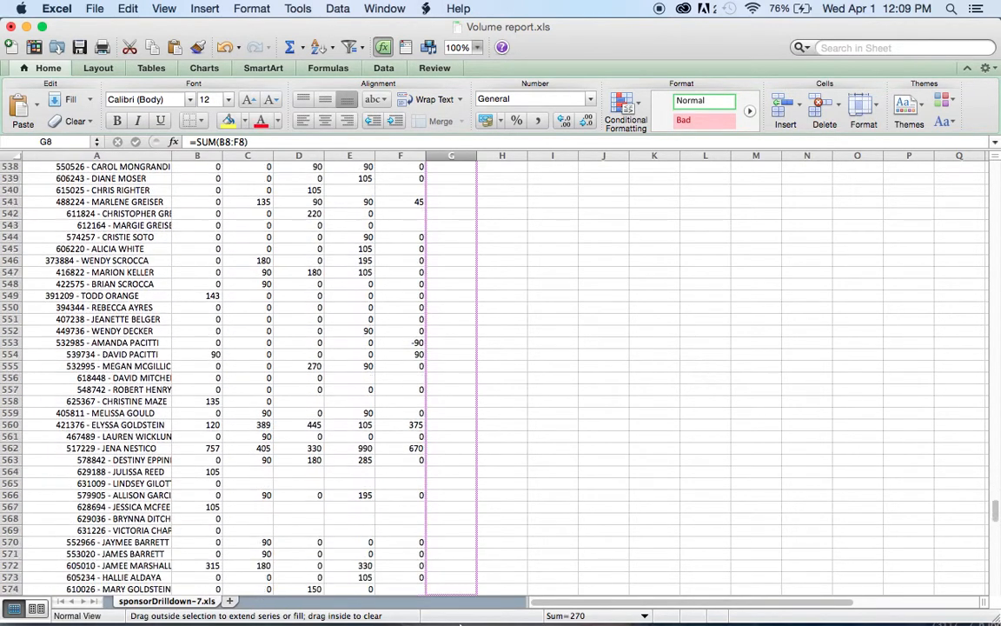
pyautogui.scroll(-4, 495, 374)
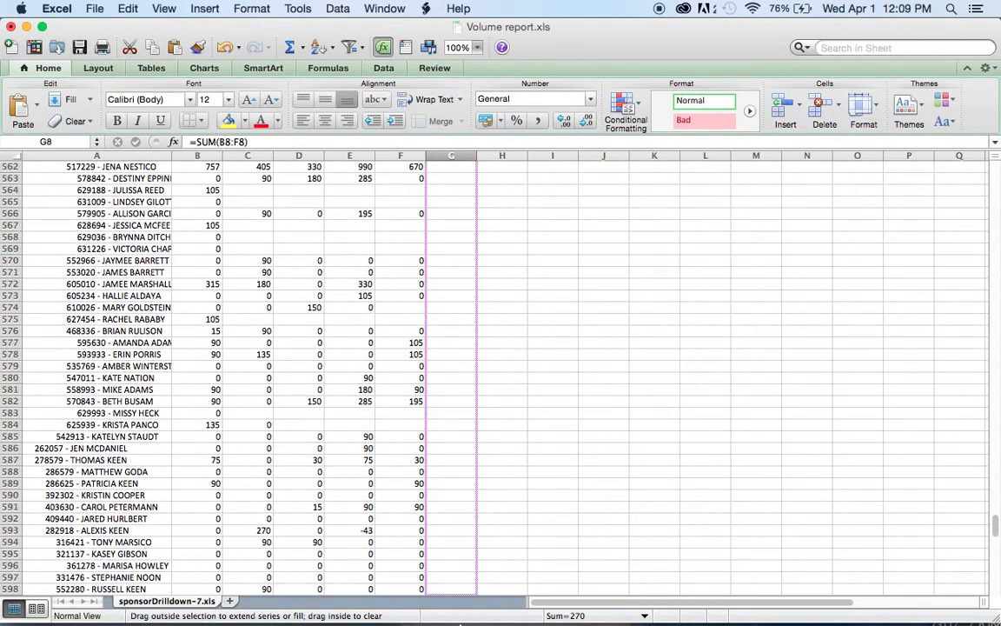
pyautogui.scroll(-7, 495, 374)
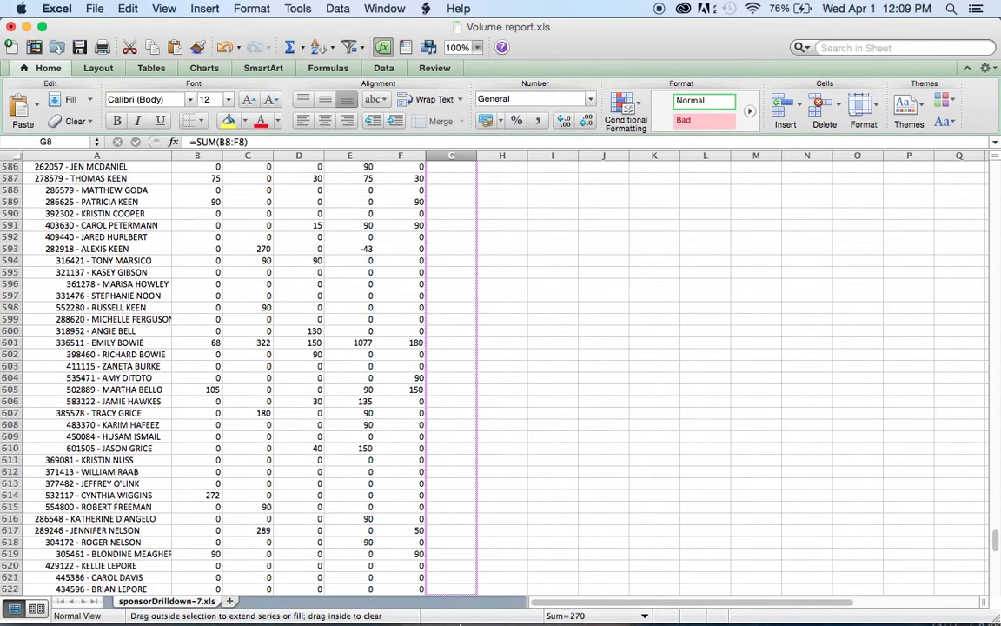
pyautogui.moveTo(461, 623); pyautogui.dragTo(452, 442)
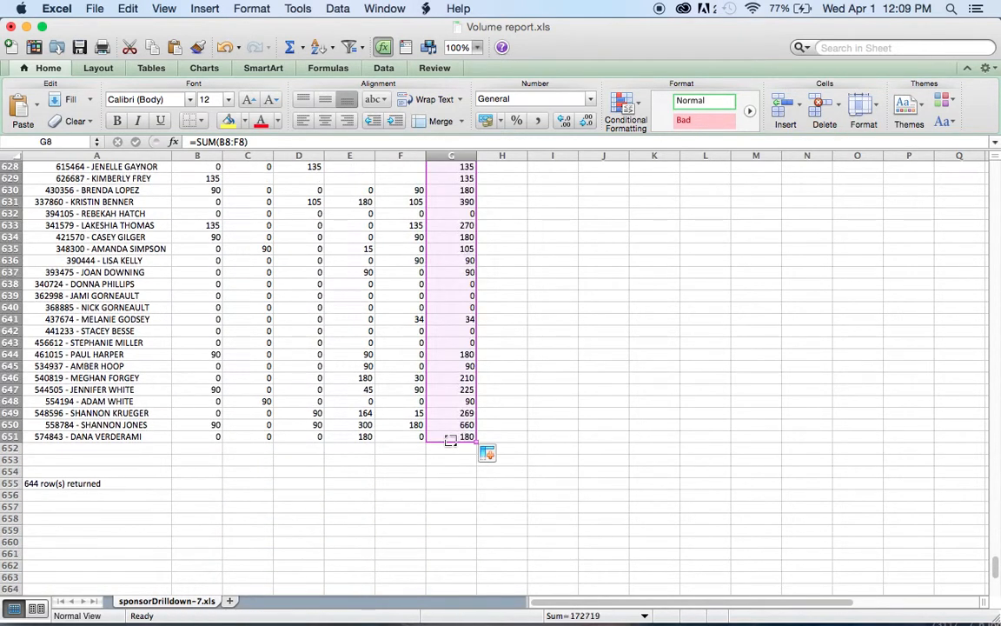
pyautogui.click(498, 314)
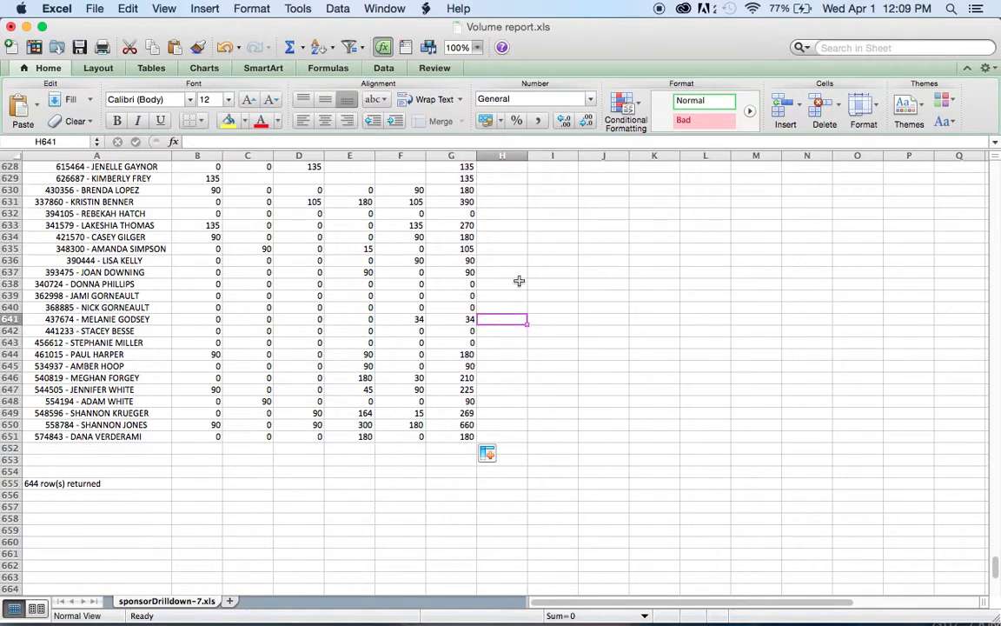
# - Review the coaches' monthly totals in column G down the sheet, ending back at row 1
pyautogui.scroll(7, 519, 281)
pyautogui.scroll(20, 519, 281)
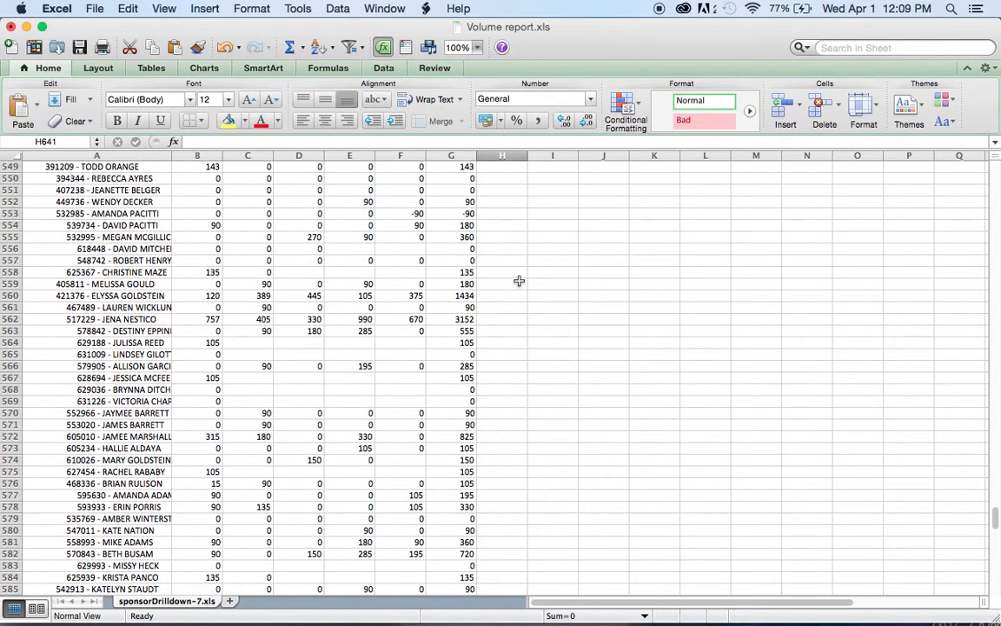
pyautogui.scroll(-10, 519, 281)
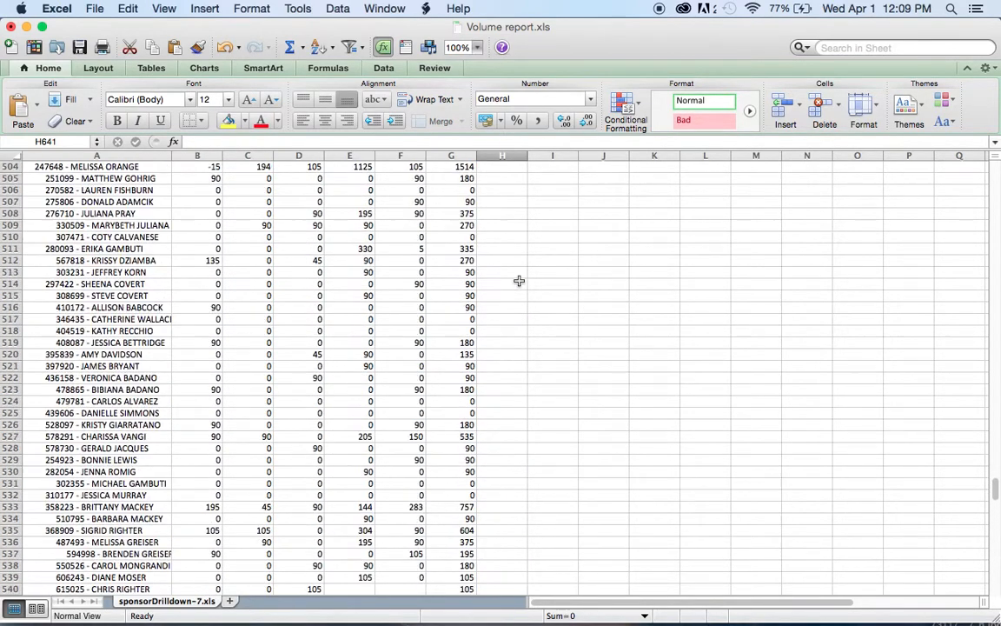
pyautogui.scroll(-11, 519, 281)
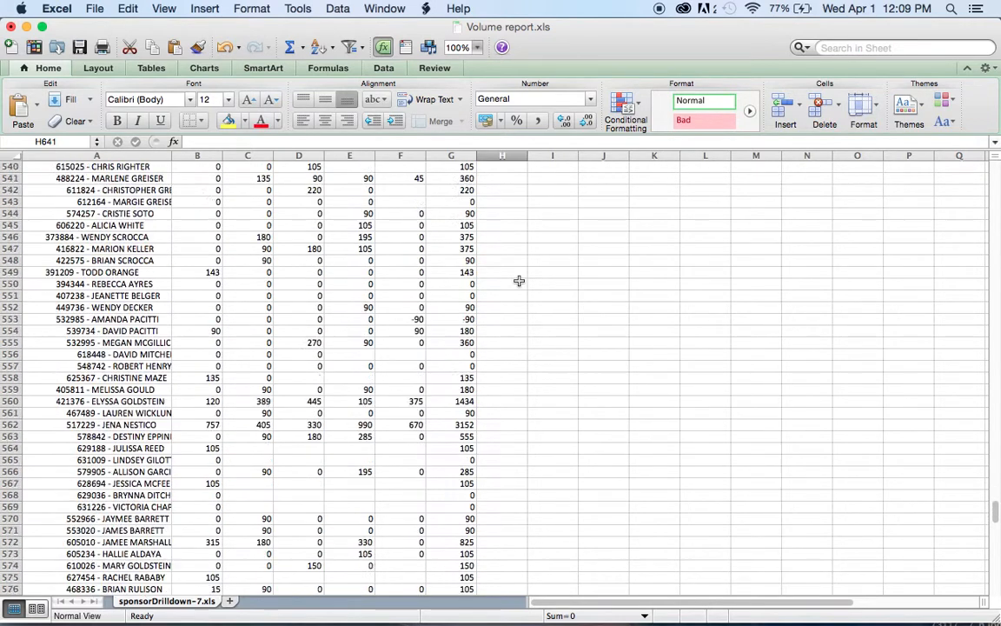
pyautogui.scroll(-8, 519, 281)
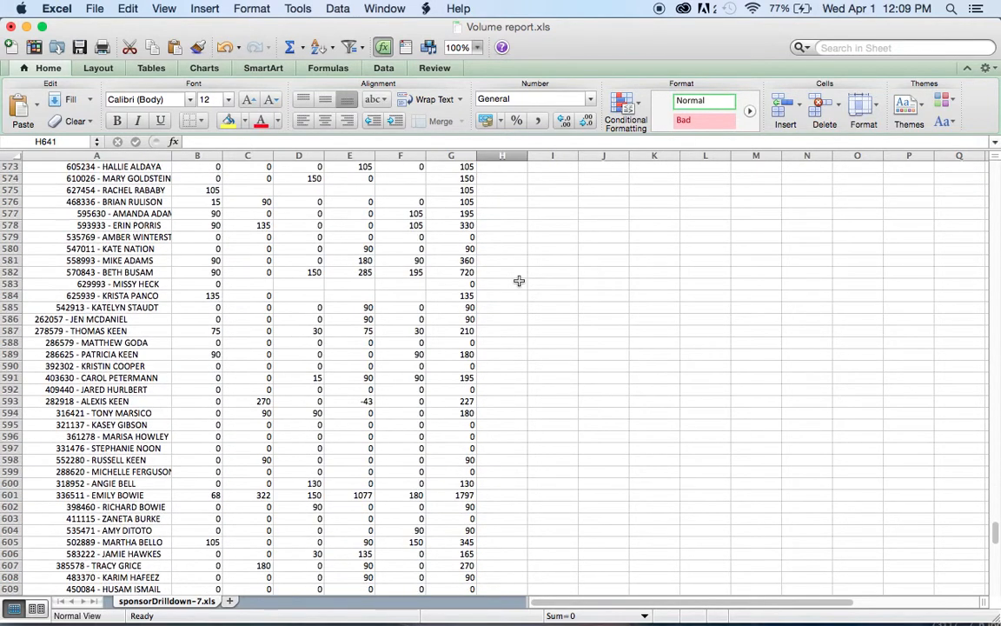
pyautogui.scroll(-13, 522, 236)
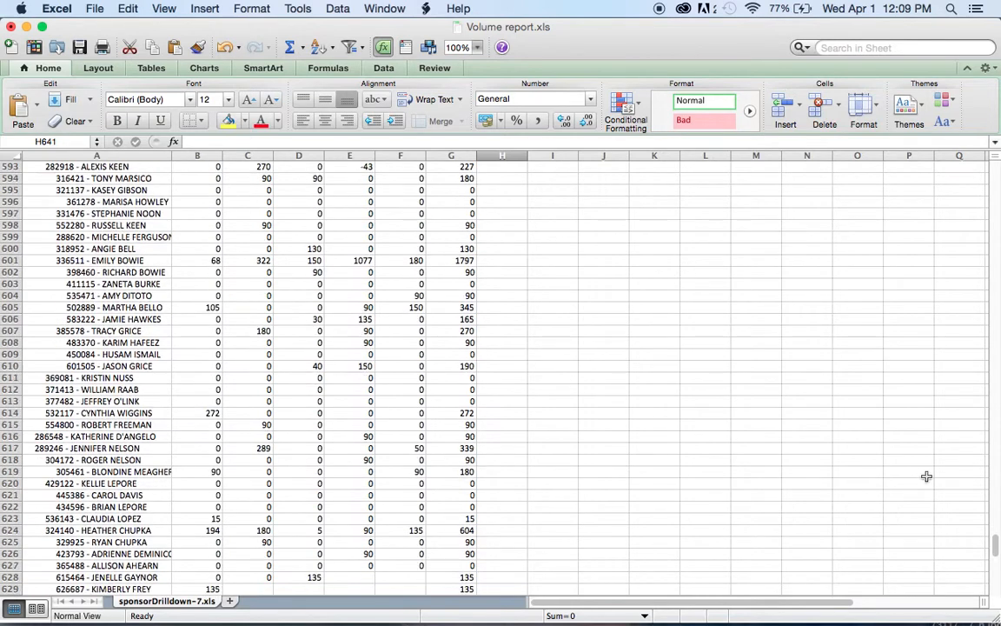
pyautogui.scroll(-20, 487, 367)
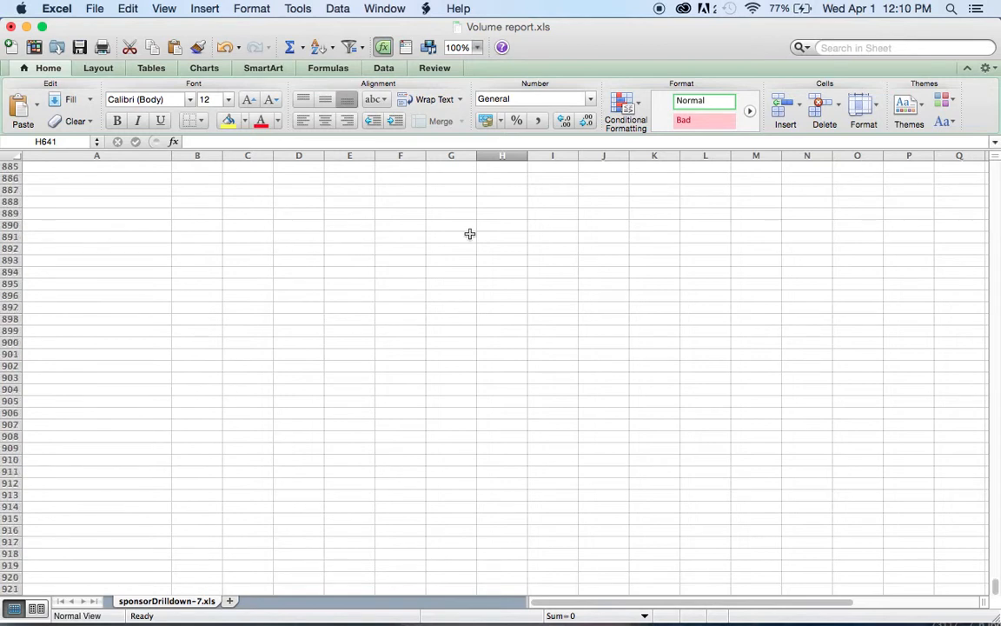
pyautogui.scroll(-20, 469, 234)
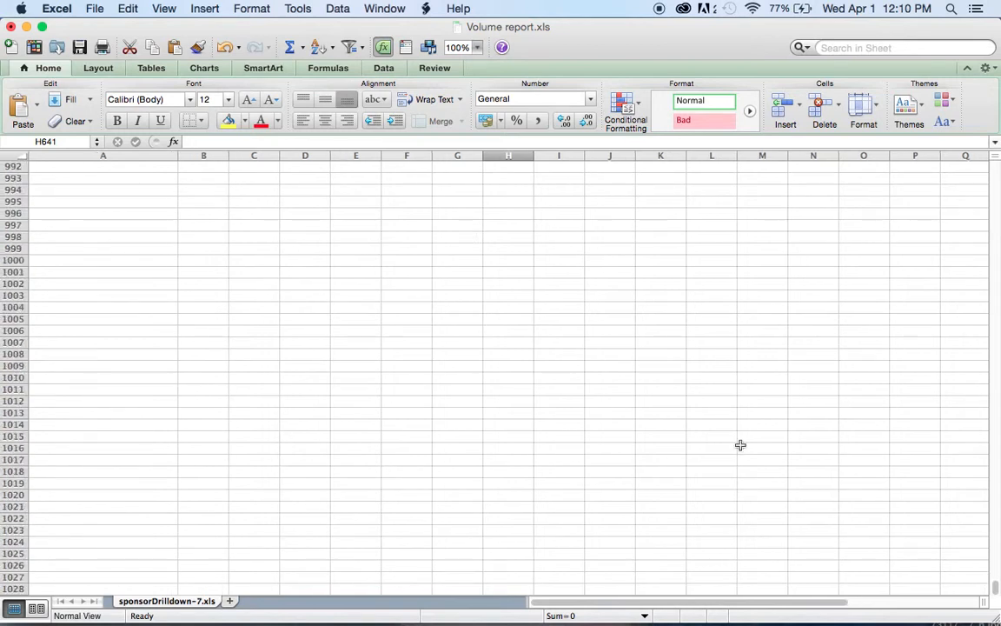
pyautogui.scroll(-11, 996, 588)
pyautogui.scroll(17, 983, 435)
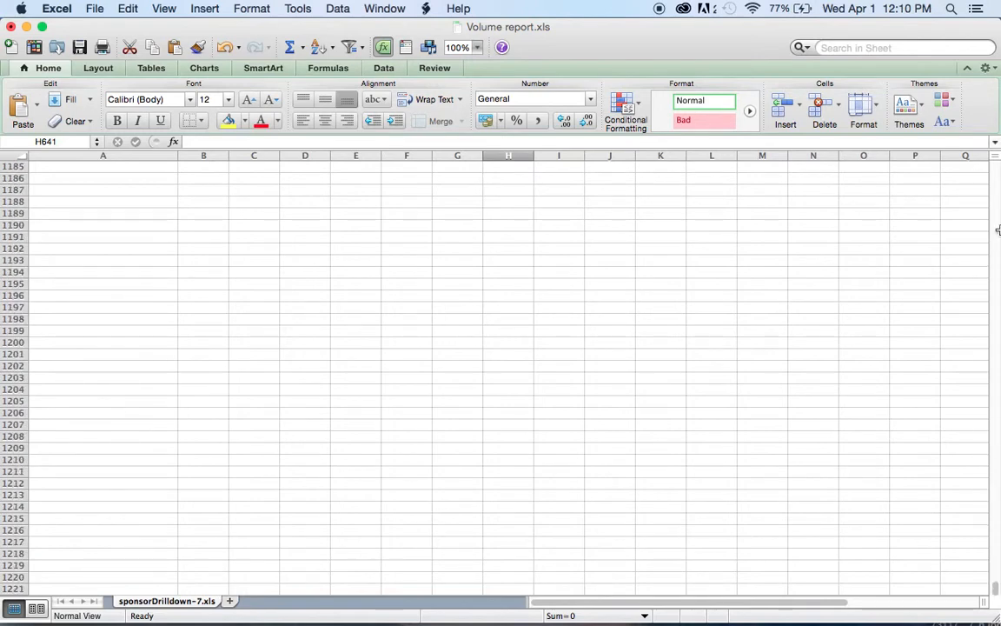
pyautogui.moveTo(998, 210); pyautogui.dragTo(996, 162)
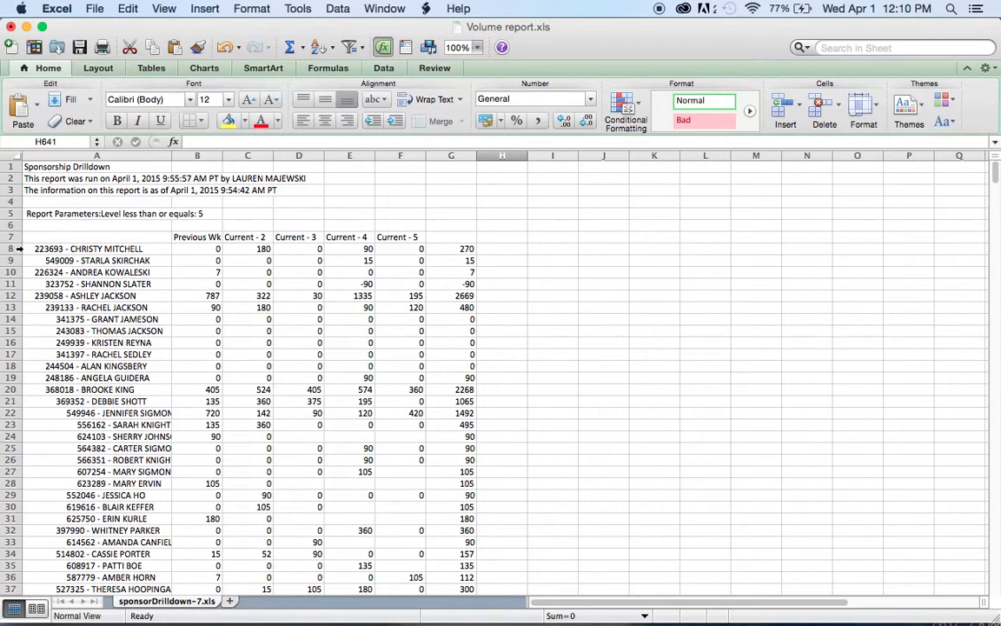
# - Sort coach rows 8 through 651 by column G values from largest to smallest
pyautogui.click(17, 248)
pyautogui.moveTo(17, 249); pyautogui.dragTo(7, 607)
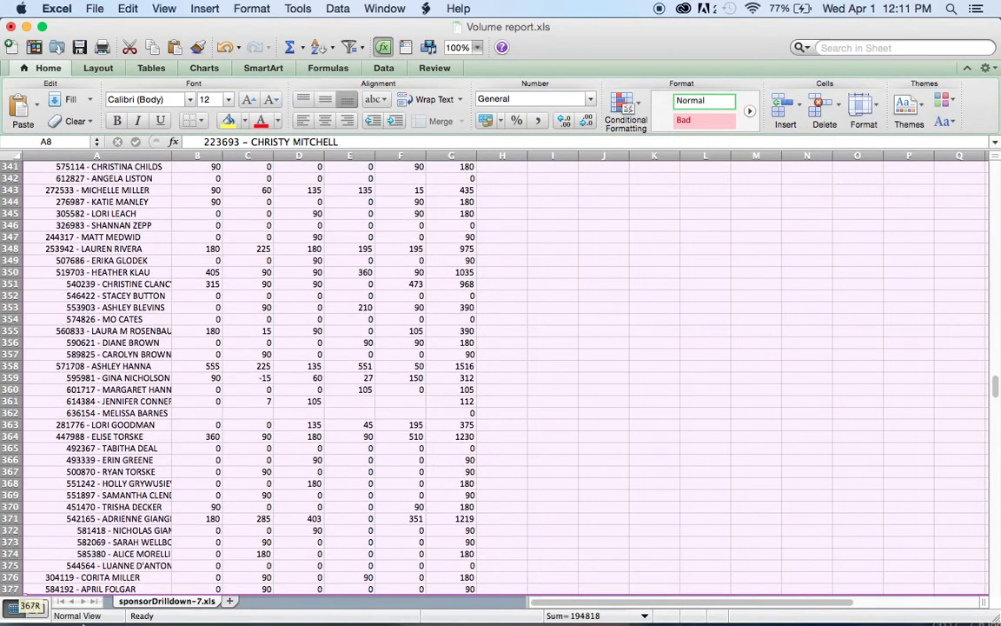
pyautogui.moveTo(89, 624); pyautogui.dragTo(85, 625)
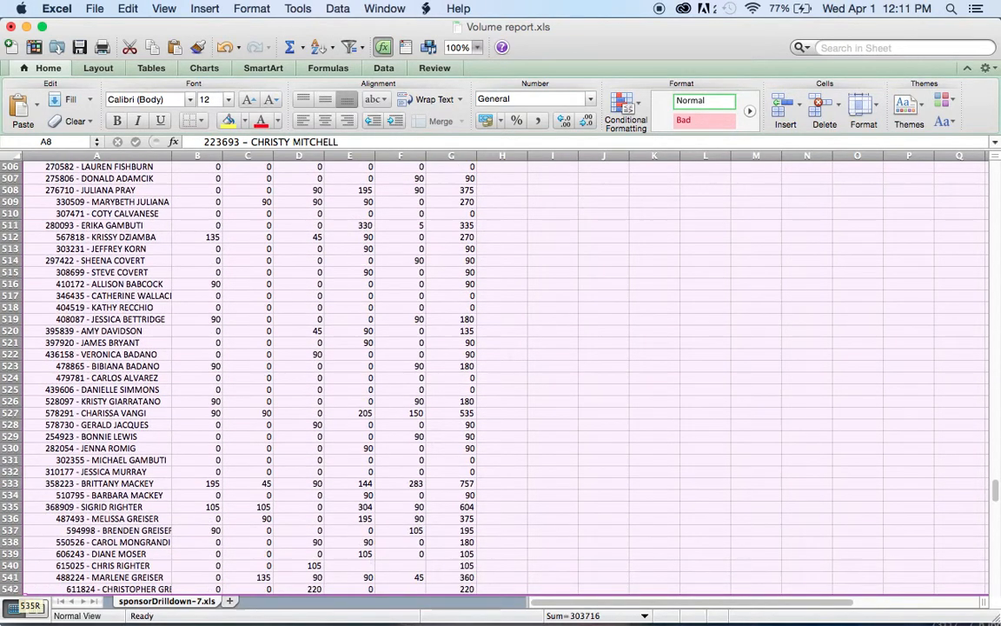
pyautogui.moveTo(26, 602); pyautogui.dragTo(8, 542)
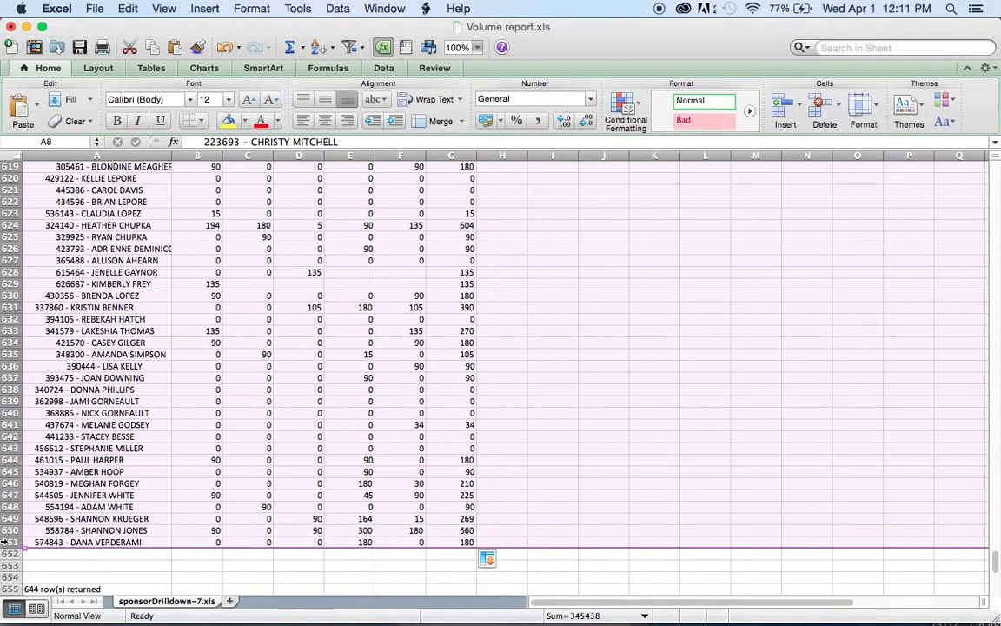
pyautogui.click(338, 9)
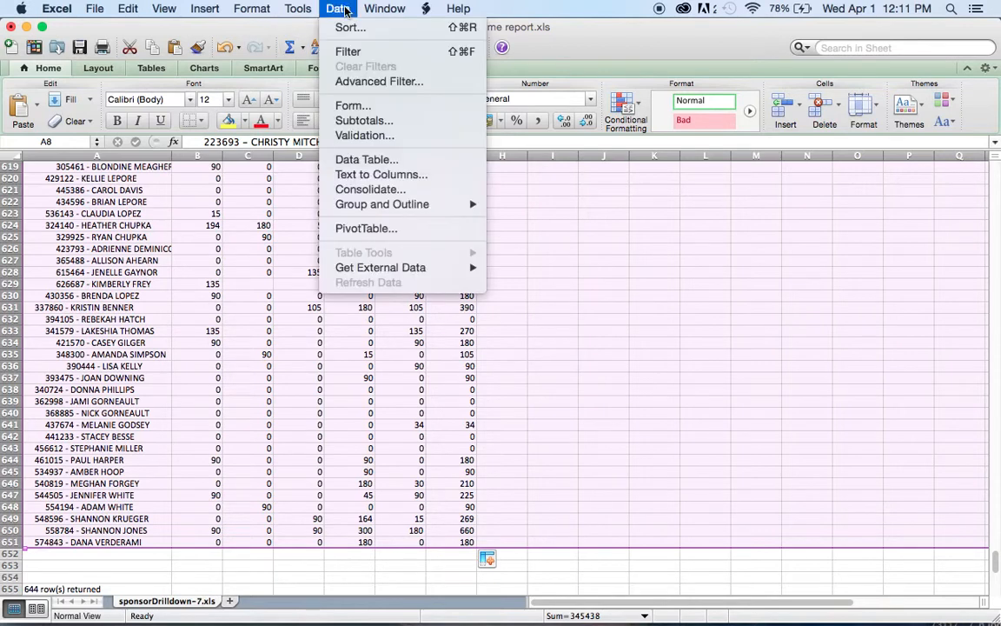
pyautogui.click(345, 32)
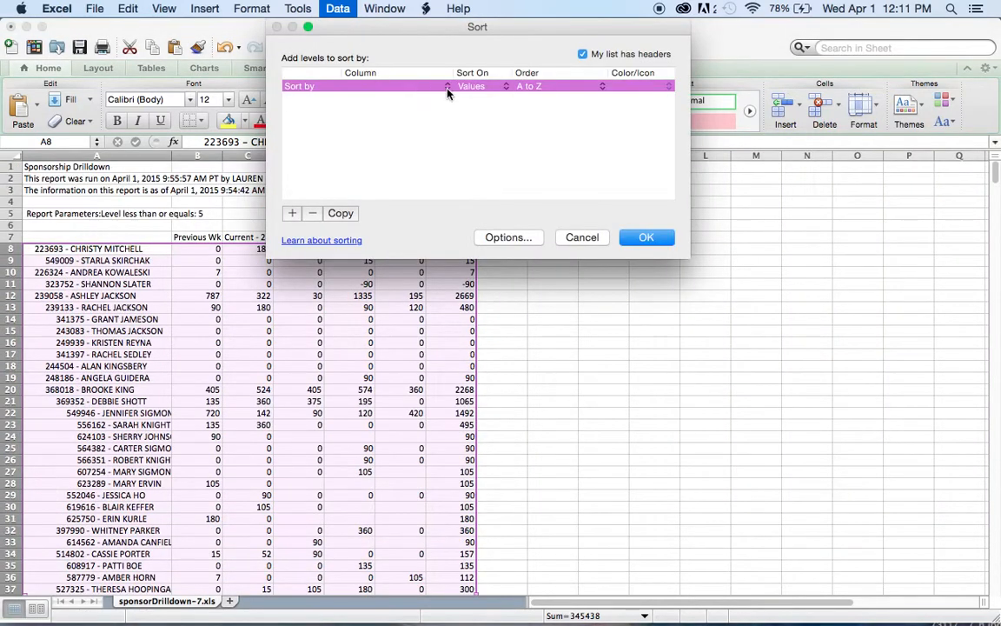
pyautogui.click(448, 91)
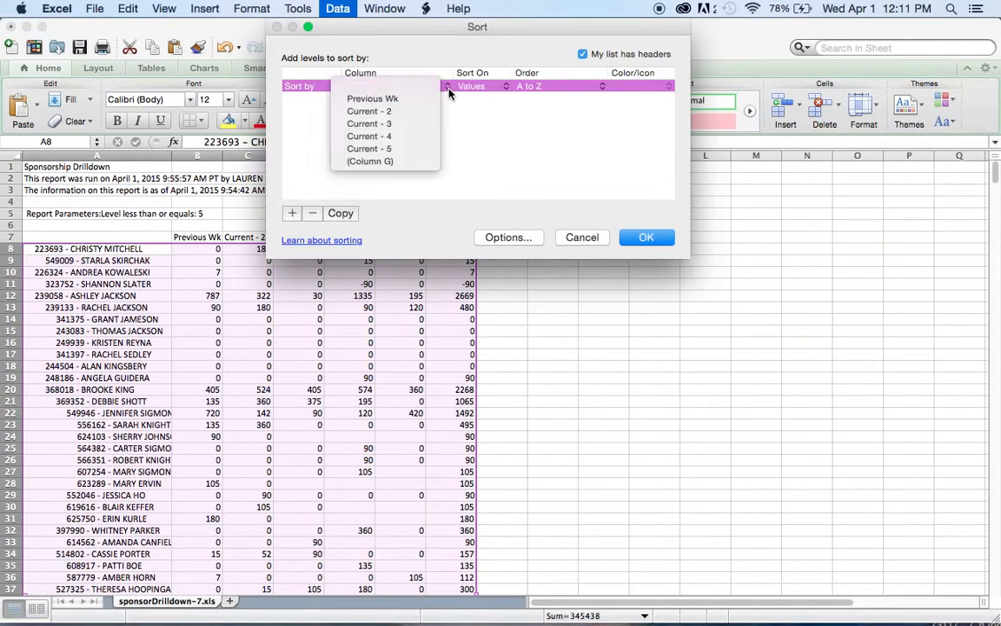
pyautogui.click(414, 168)
pyautogui.click(597, 90)
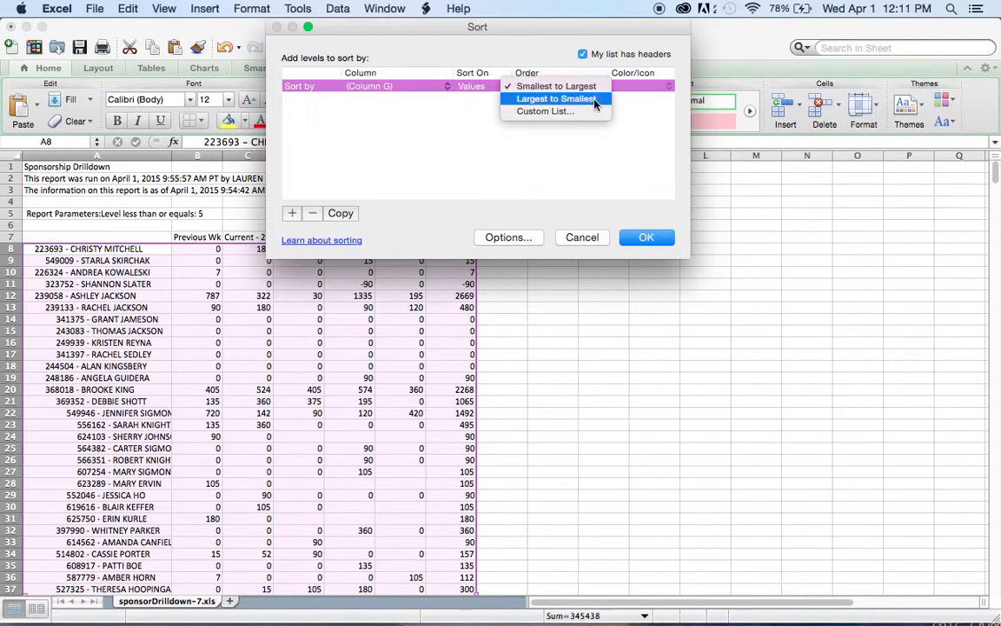
pyautogui.click(596, 101)
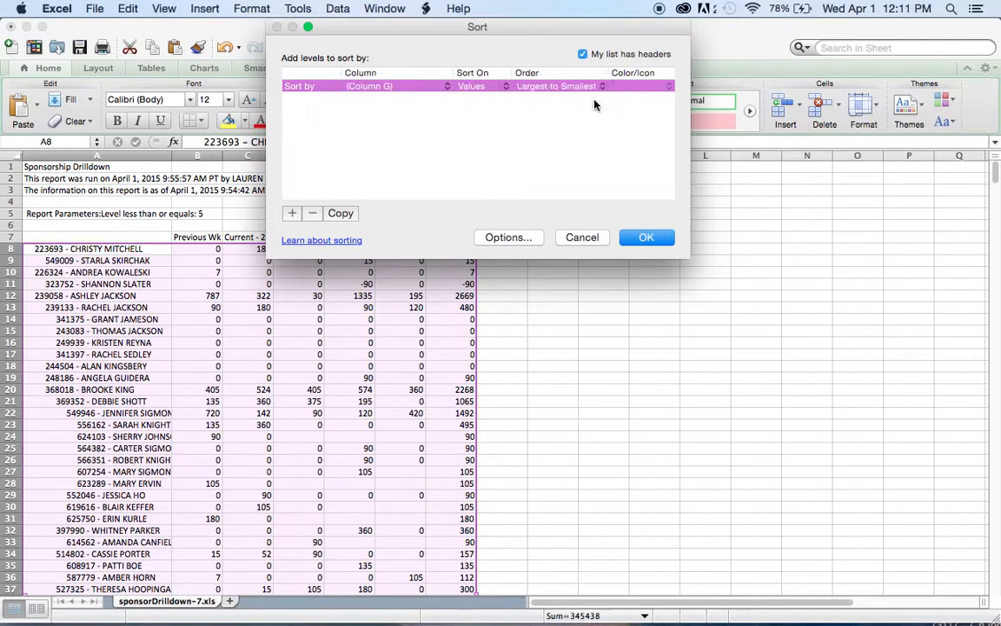
pyautogui.click(639, 236)
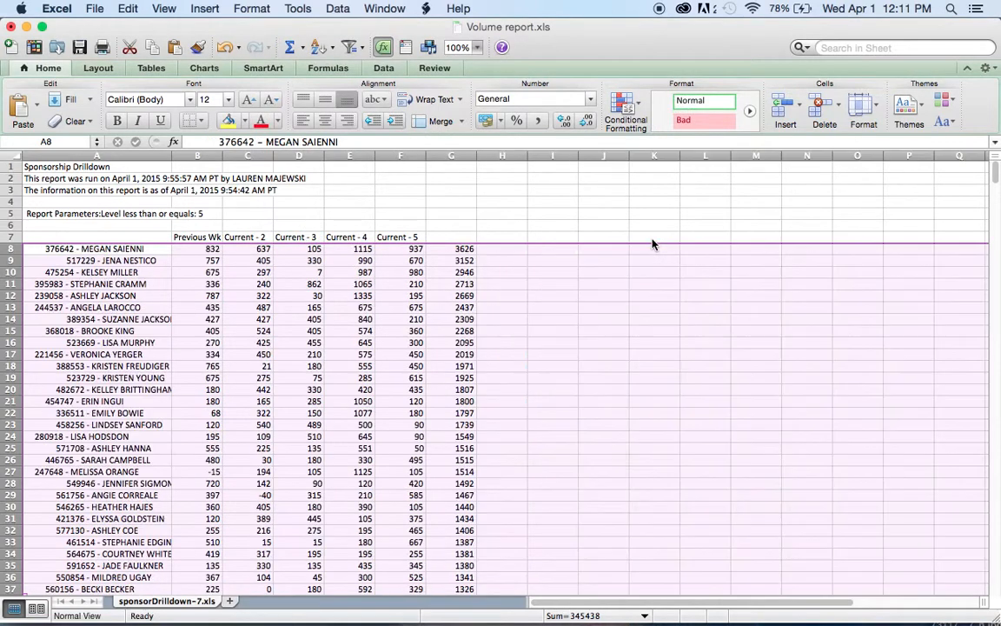
# - Label the totals column by entering the header "Top Volume" in cell G7
pyautogui.click(507, 225)
pyautogui.click(460, 239)
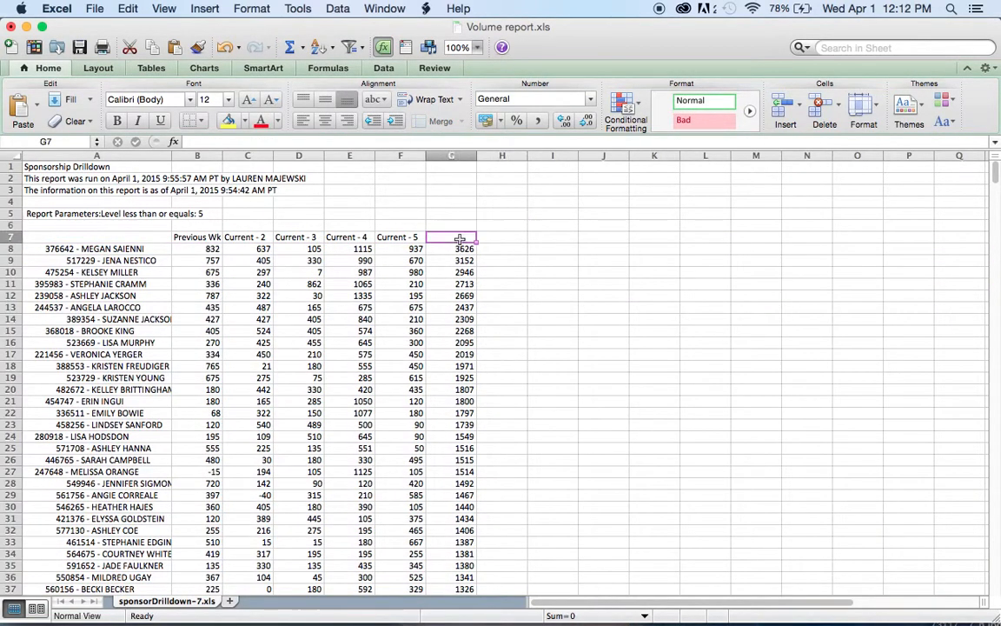
pyautogui.write('Top')
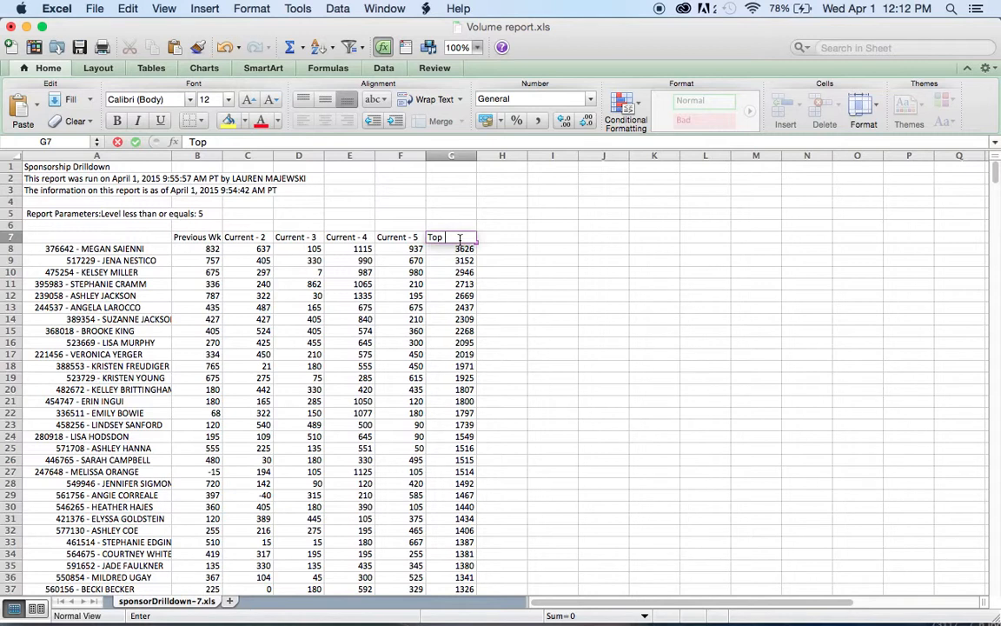
pyautogui.write(' Volume')
pyautogui.press('Return')
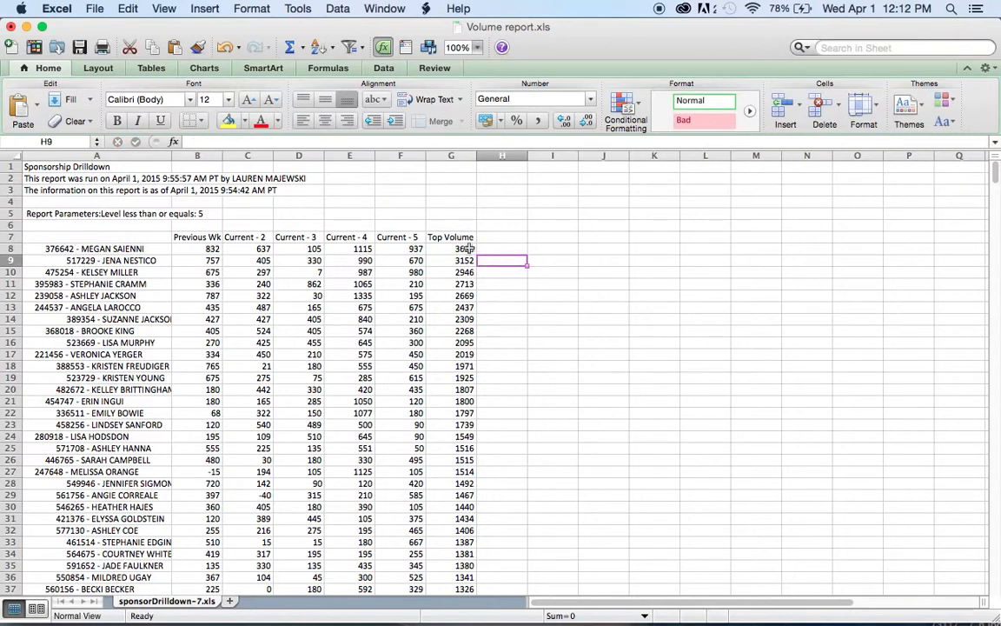
# - Examine the sorted Top Volume column to see which coaches rank highest for the month
pyautogui.press('Down')
pyautogui.press('Down')
pyautogui.press('Down')
pyautogui.press('Down')
pyautogui.press('Down')
pyautogui.press('Down')
pyautogui.press('Down')
pyautogui.press('Down')
pyautogui.press('Down')
pyautogui.press('Down')
pyautogui.press('Down')
pyautogui.press('Down')
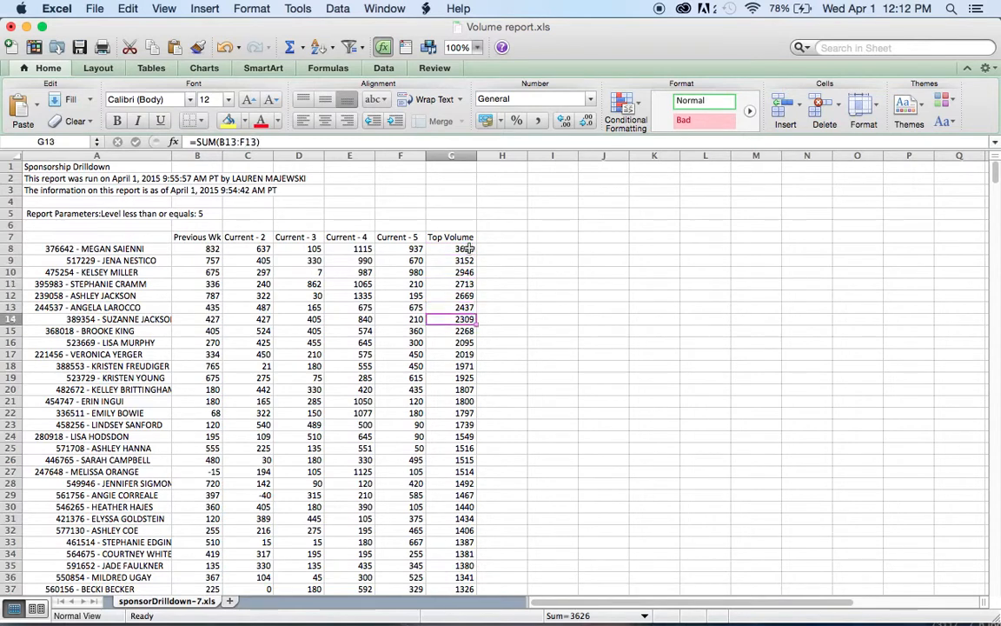
pyautogui.press('Down')
pyautogui.press('Down')
pyautogui.press('Down')
pyautogui.press('Down')
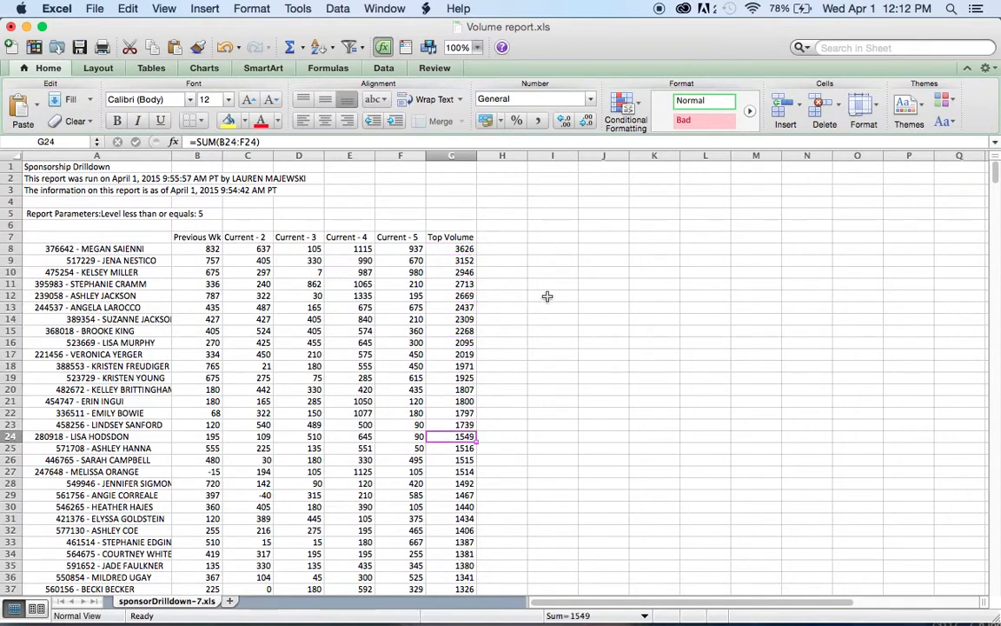
pyautogui.scroll(-4, 548, 294)
pyautogui.scroll(4, 547, 297)
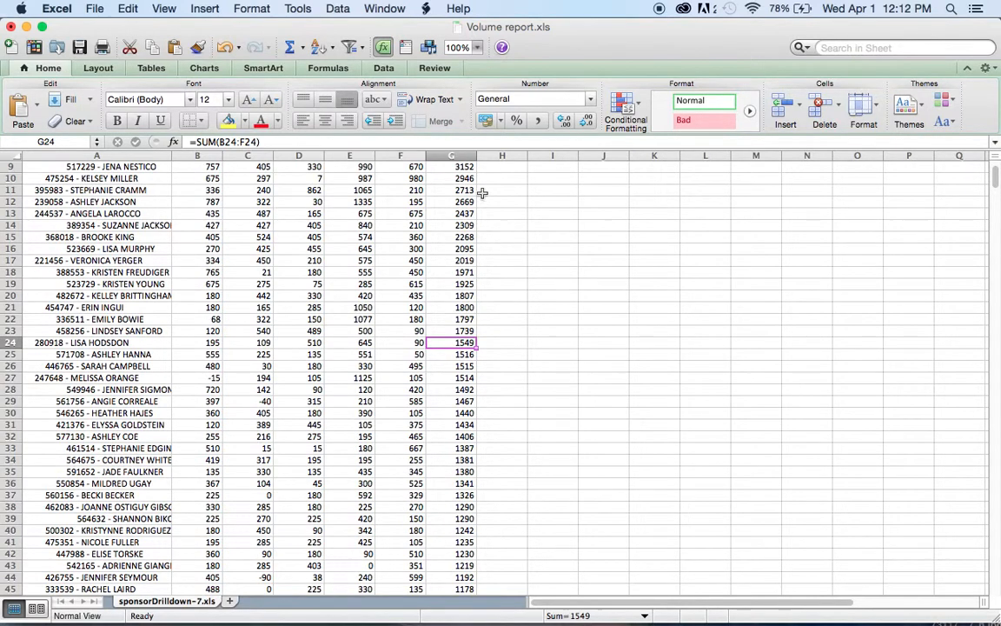
pyautogui.scroll(3, 494, 184)
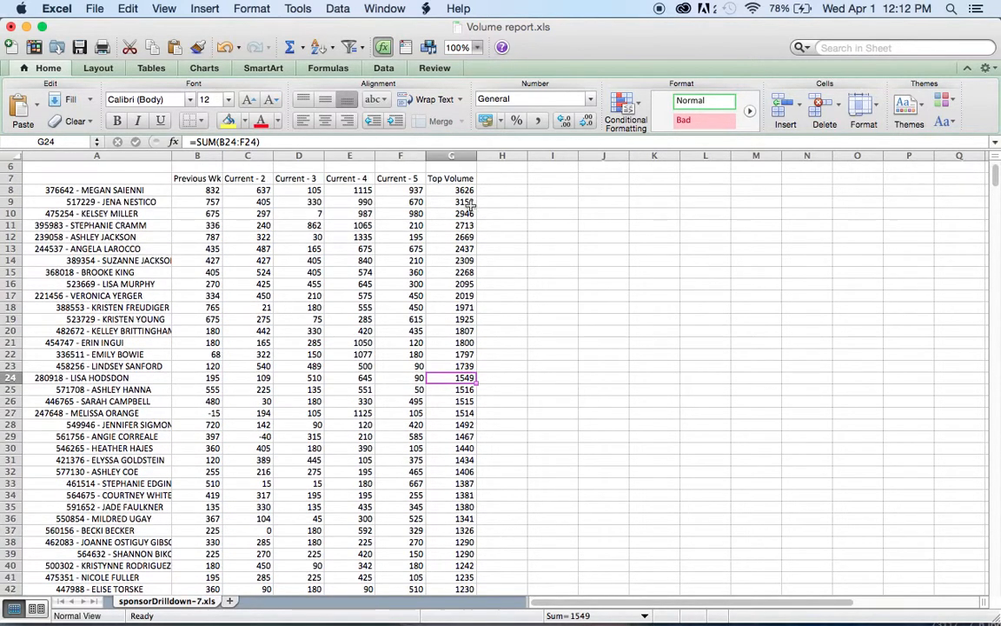
pyautogui.scroll(-7, 487, 209)
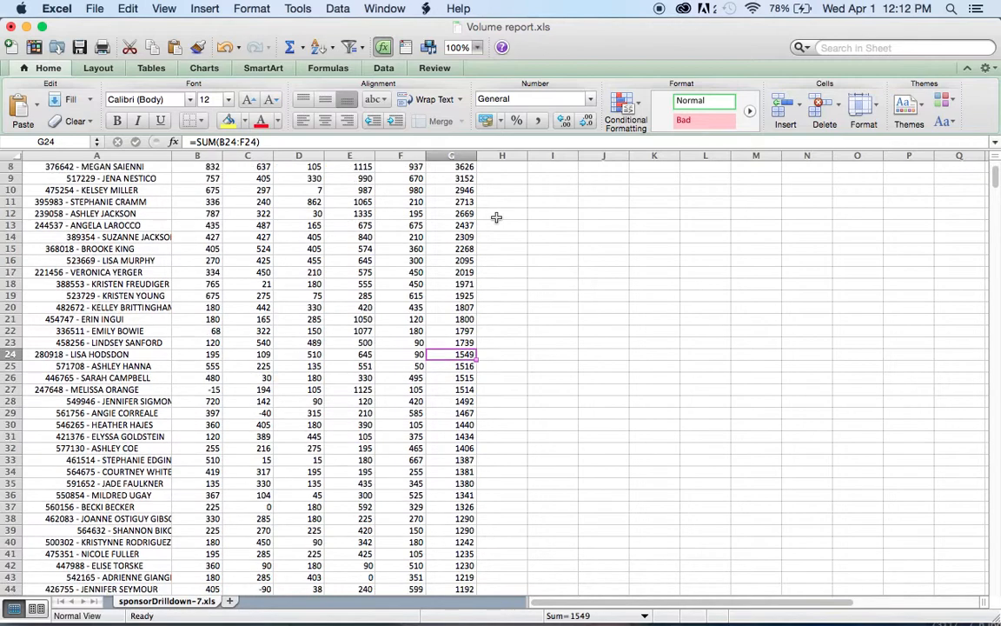
pyautogui.scroll(-18, 496, 217)
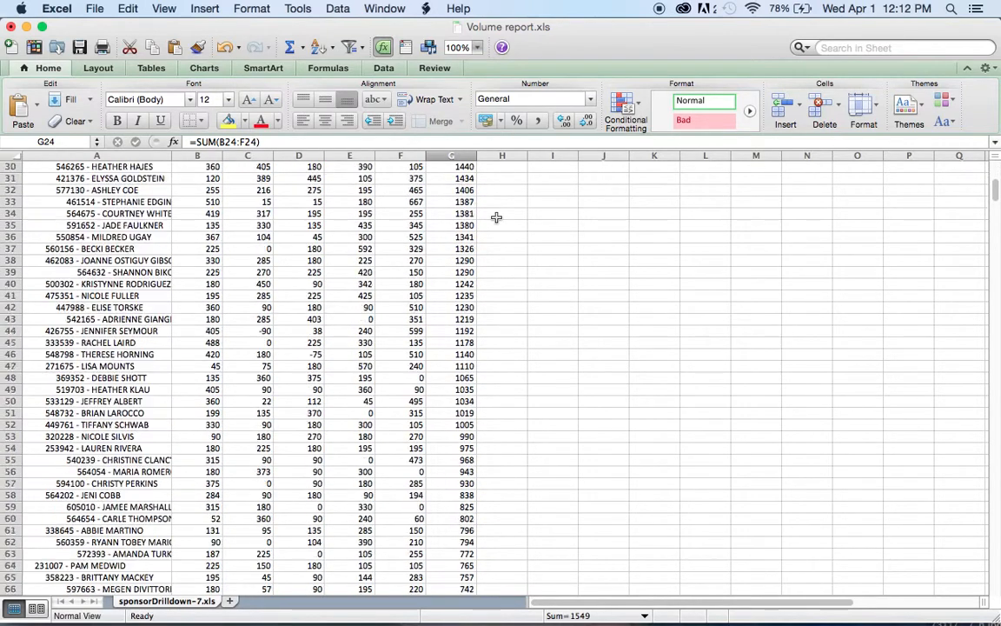
pyautogui.scroll(-20, 496, 218)
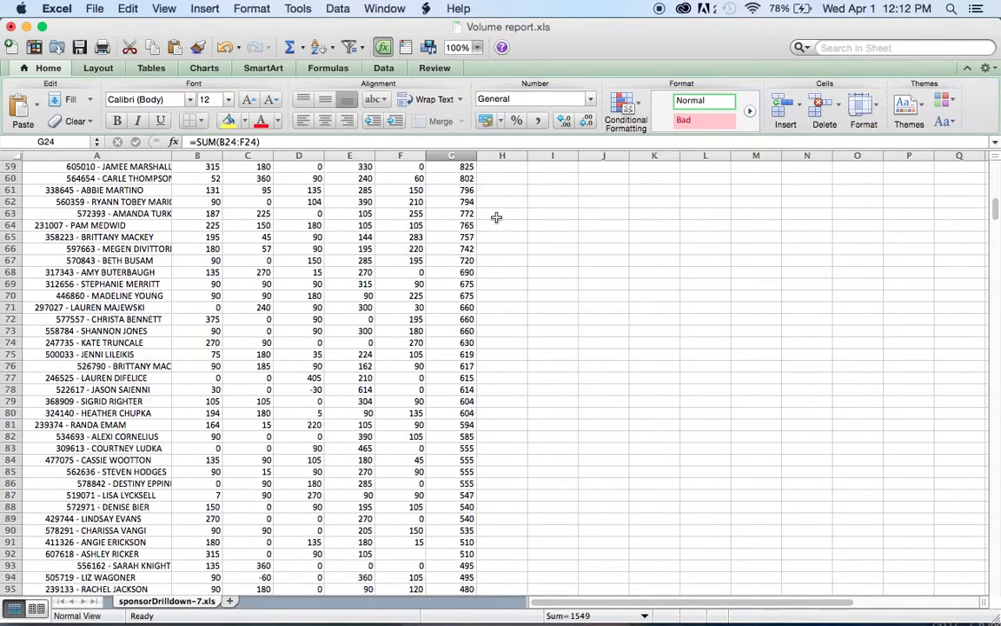
pyautogui.scroll(-20, 497, 217)
pyautogui.scroll(5, 497, 222)
pyautogui.scroll(13, 496, 222)
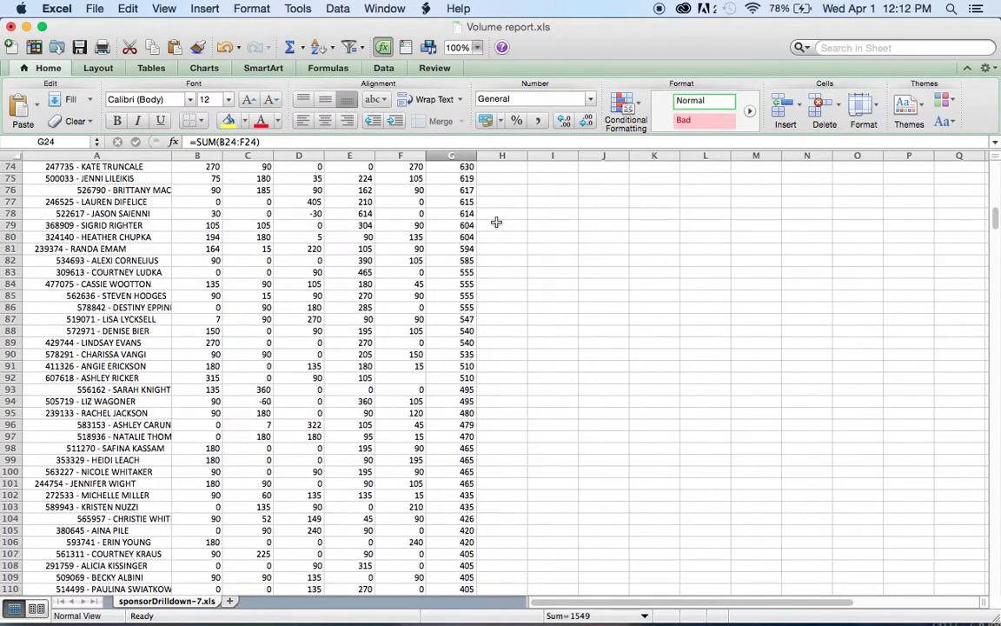
pyautogui.scroll(20, 496, 223)
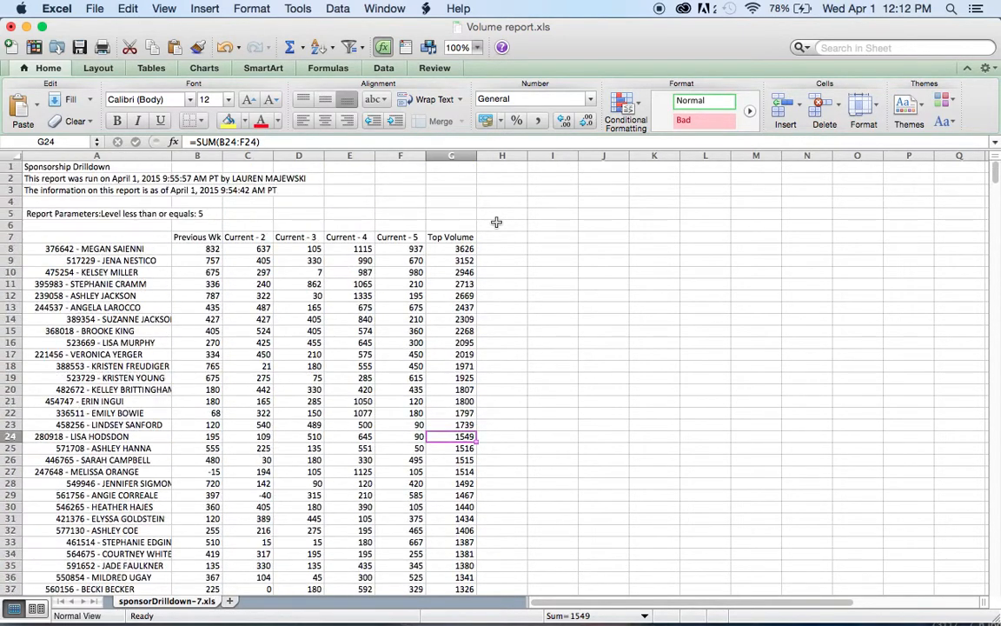
# - Move the coach name column from column A to column H, beside the Top Volume totals
pyautogui.click(127, 155)
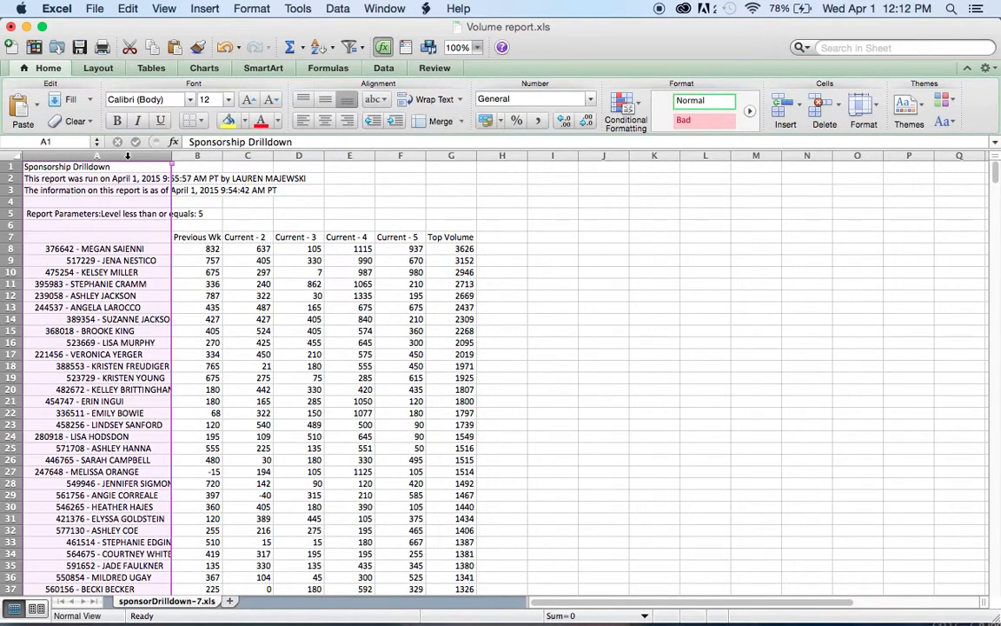
pyautogui.click(133, 10)
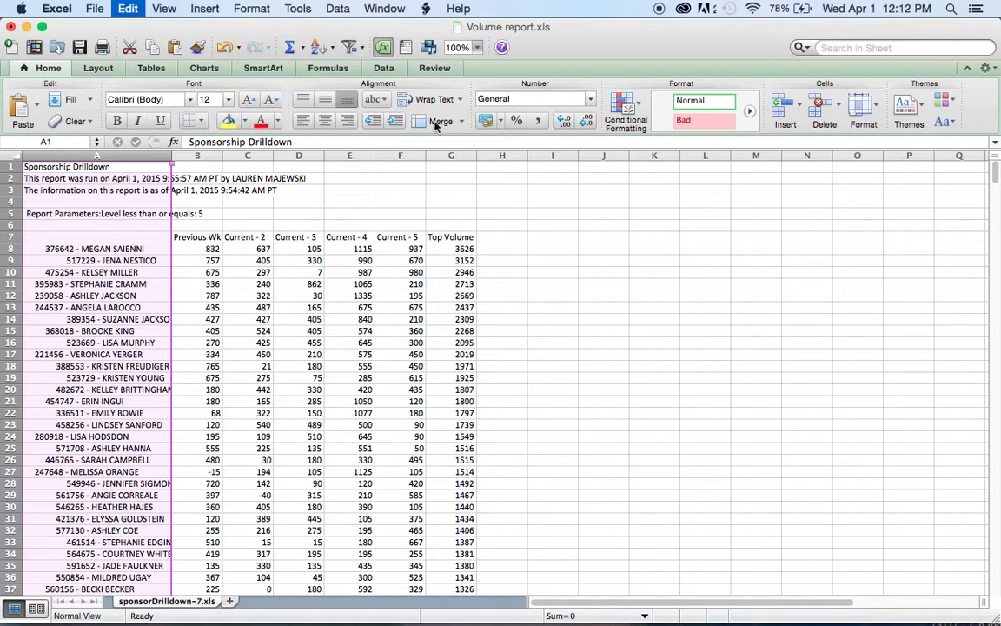
pyautogui.click(503, 155)
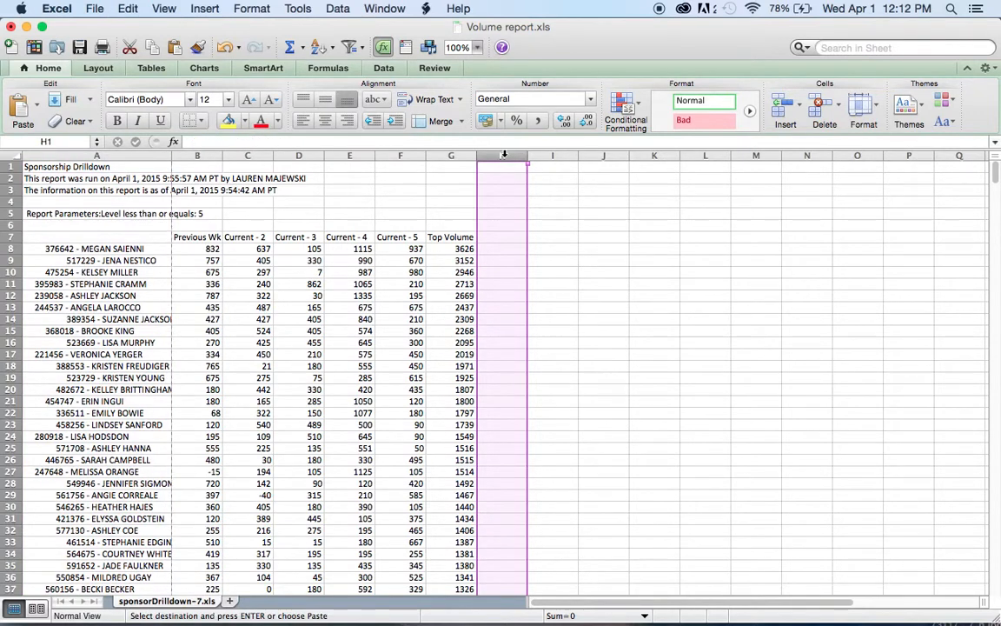
pyautogui.press('super+v')
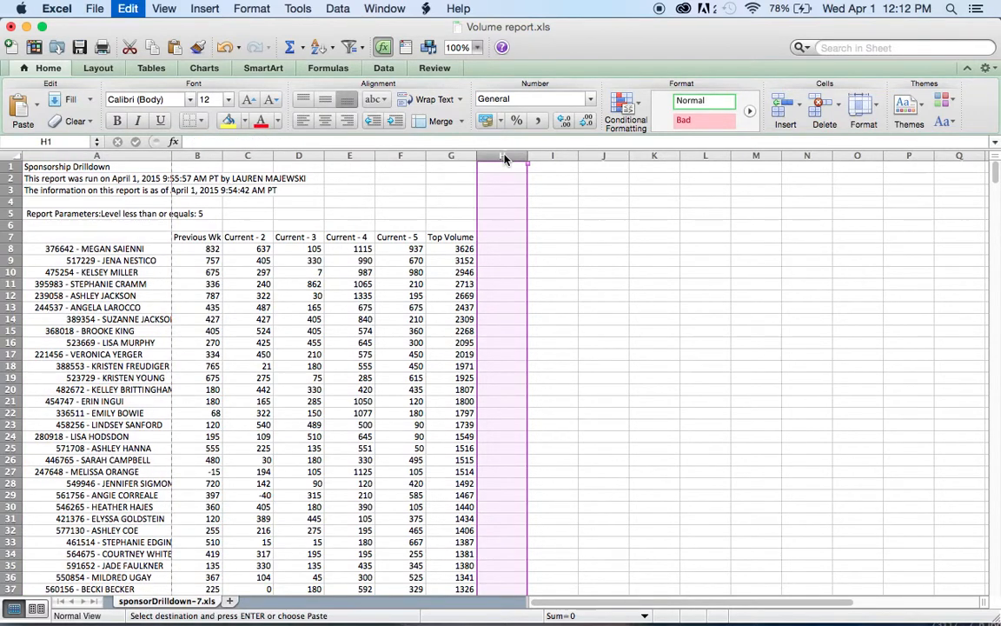
pyautogui.click(557, 249)
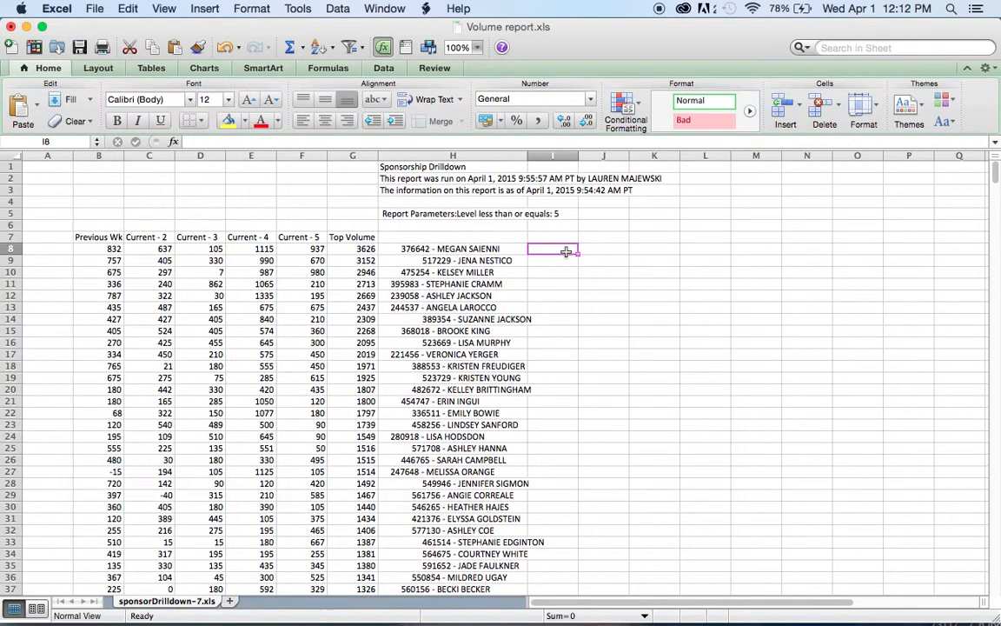
# - Select G8:H52 to examine the coaches with totals above 1000, and clear the selection
pyautogui.moveTo(357, 251); pyautogui.dragTo(526, 591)
pyautogui.moveTo(443, 452); pyautogui.dragTo(526, 595)
pyautogui.moveTo(432, 619); pyautogui.dragTo(422, 391)
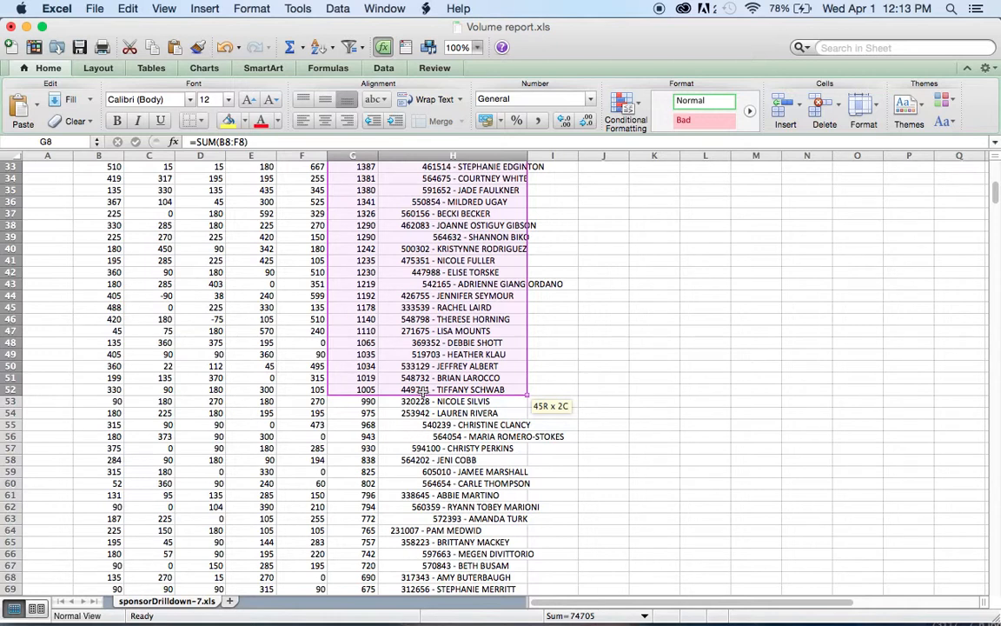
pyautogui.moveTo(421, 392); pyautogui.dragTo(421, 391)
pyautogui.click(550, 387)
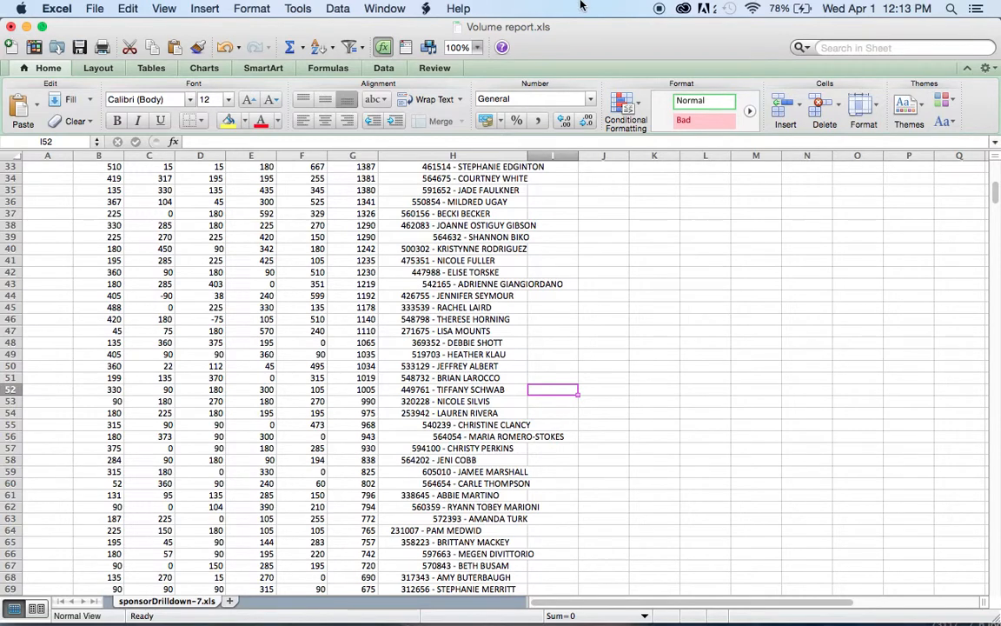
pyautogui.scroll(10, 639, 236)
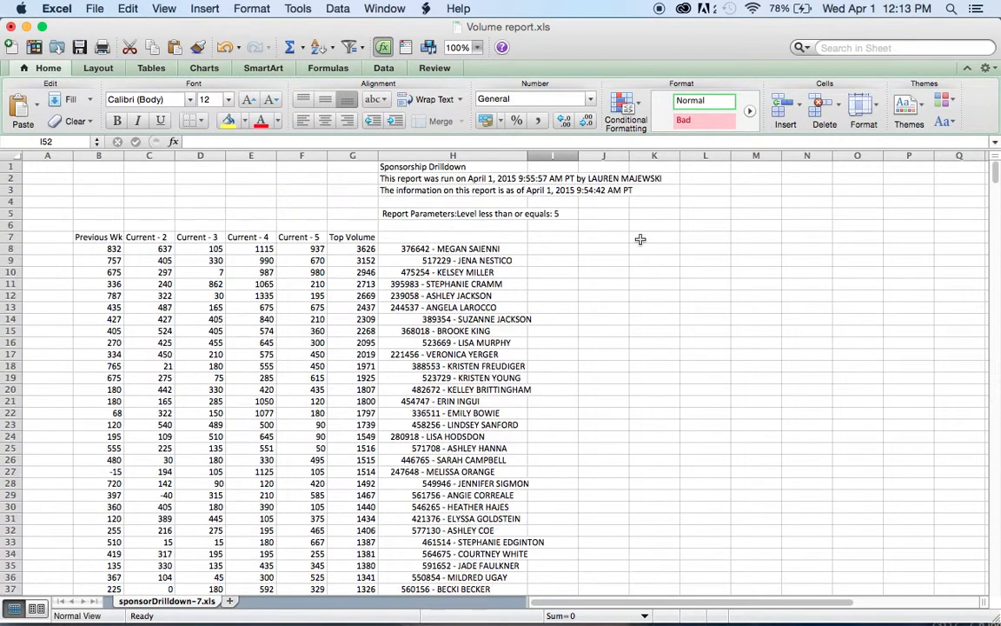